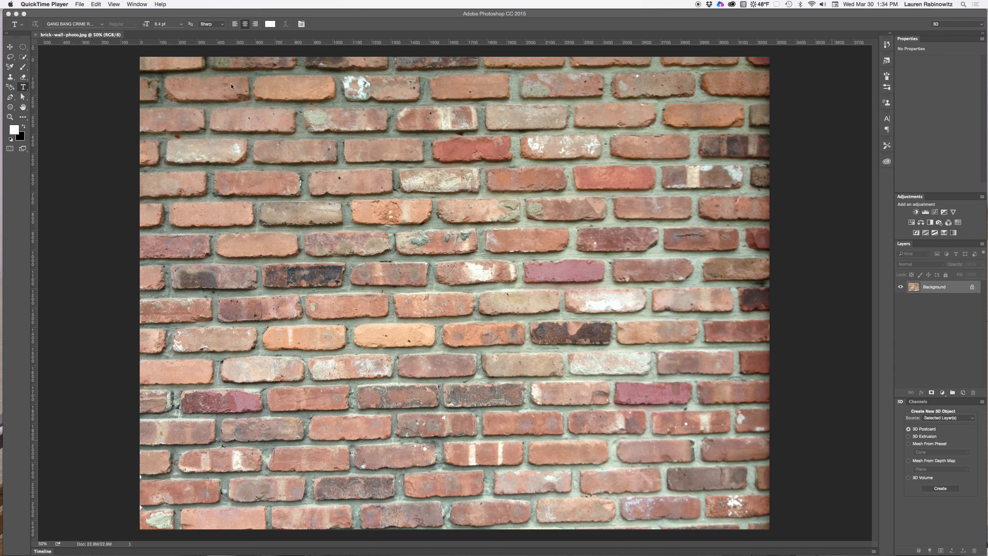
Desaturate the brick wall photo with a Hue/Saturation adjustment, lowering Saturation to -96
{"action": "left_click", "coordinate": [120, 72]}
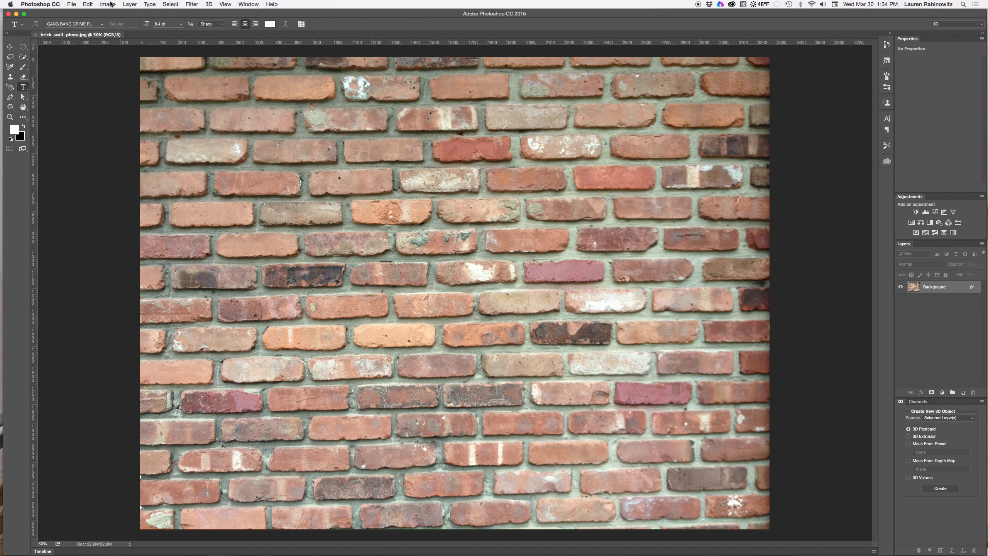
{"action": "left_click", "coordinate": [111, 4]}
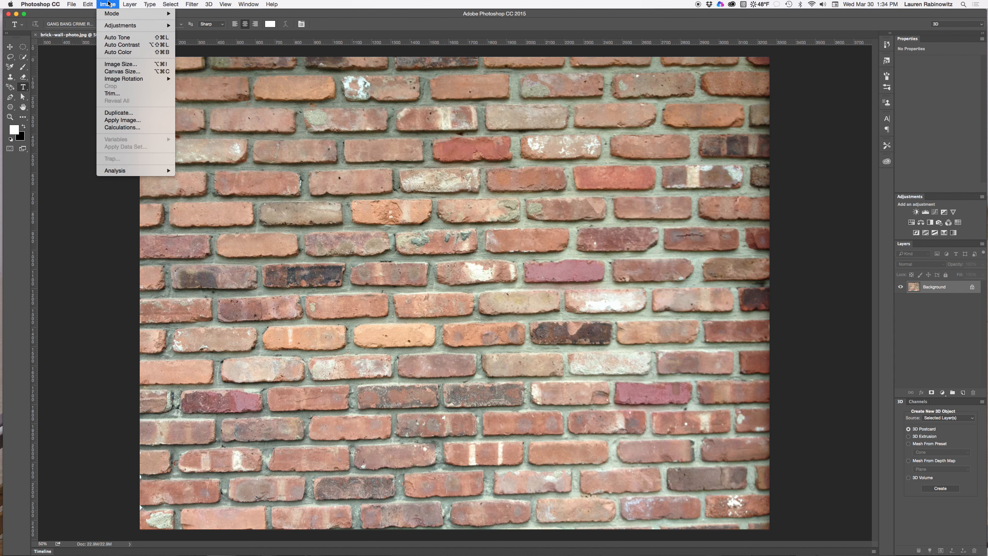
{"action": "mouse_move", "coordinate": [115, 25]}
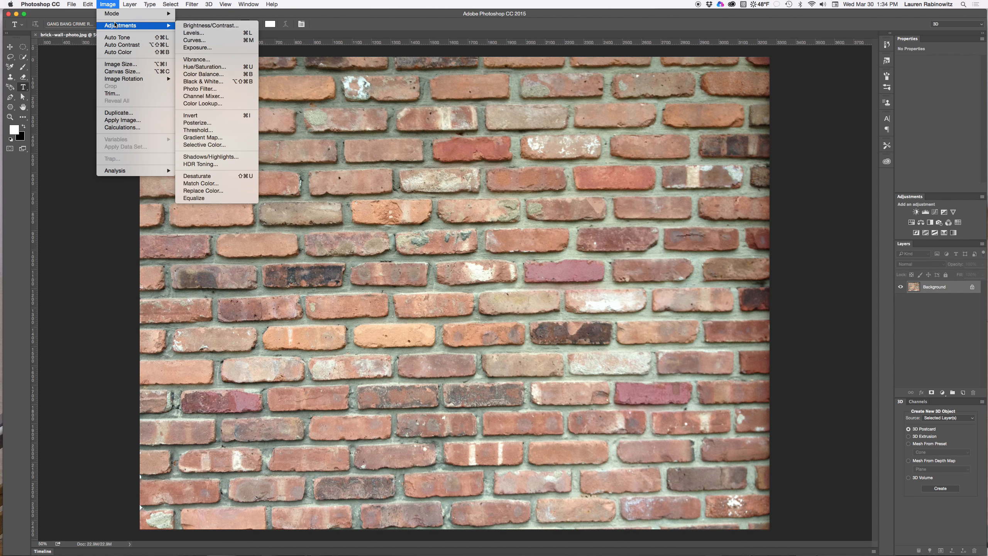
{"action": "left_click", "coordinate": [200, 66]}
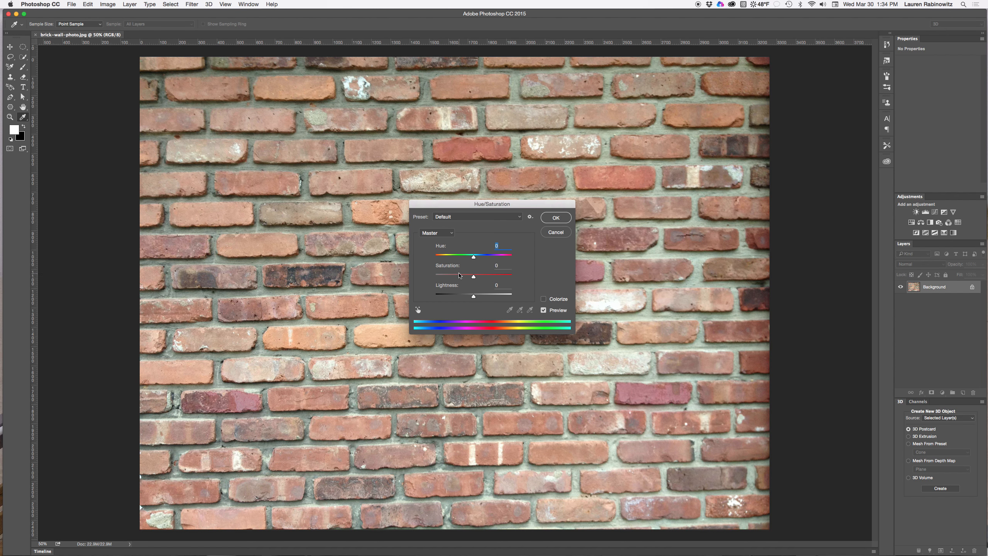
{"action": "left_click_drag", "start_coordinate": [474, 277], "coordinate": [437, 276]}
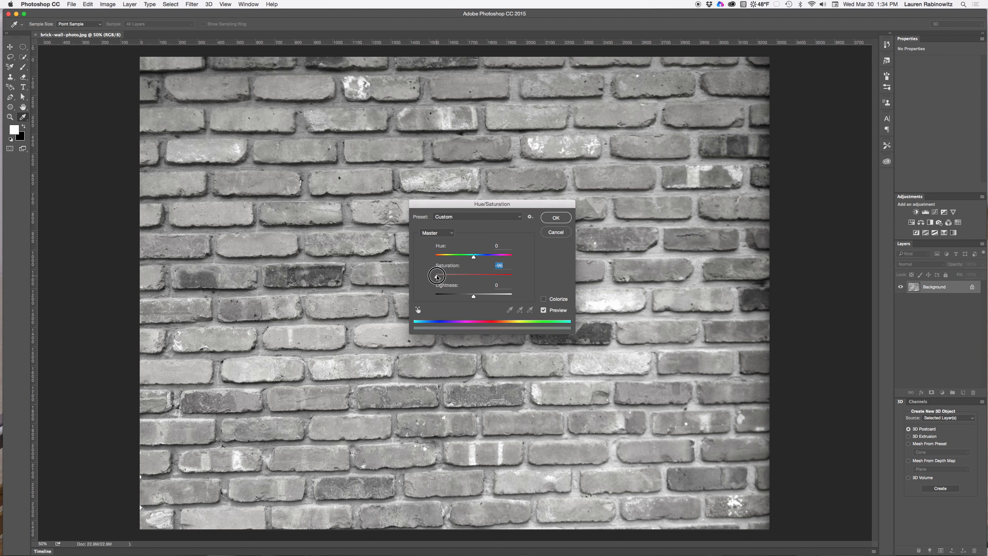
{"action": "left_click", "coordinate": [556, 218]}
{"action": "key", "text": "t"}
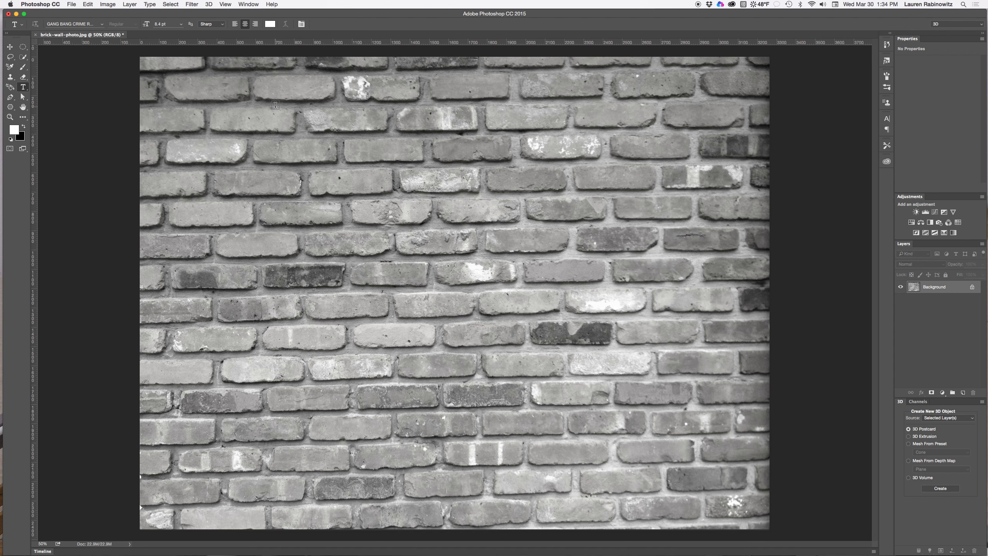
Apply a Brightness/Contrast adjustment to the brick wall photo with Contrast set to 100
{"action": "left_click", "coordinate": [108, 4]}
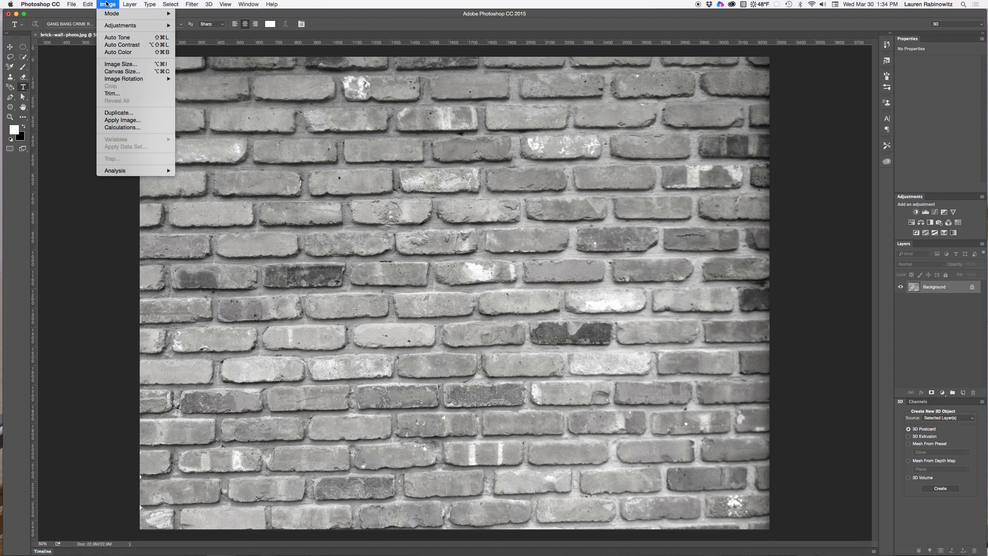
{"action": "mouse_move", "coordinate": [112, 26]}
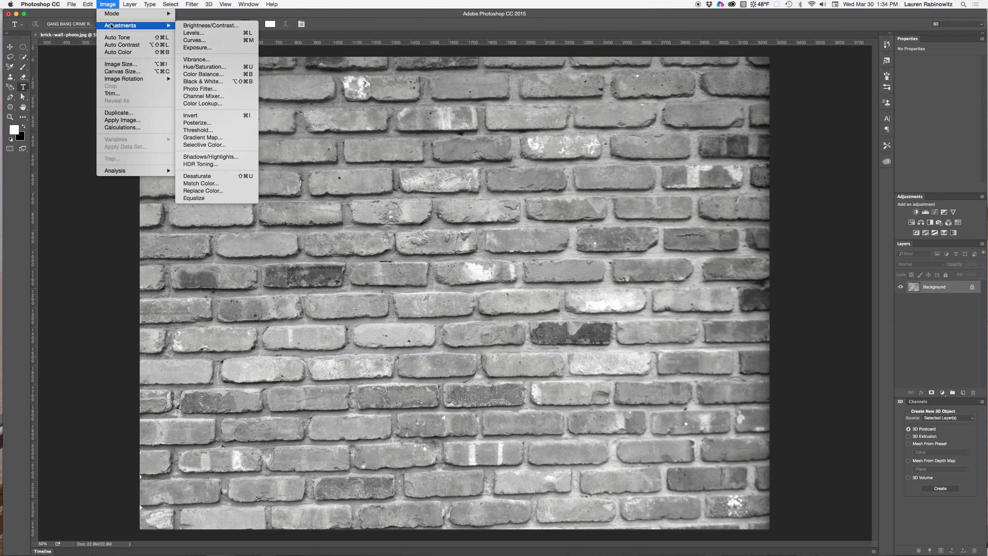
{"action": "left_click", "coordinate": [208, 26]}
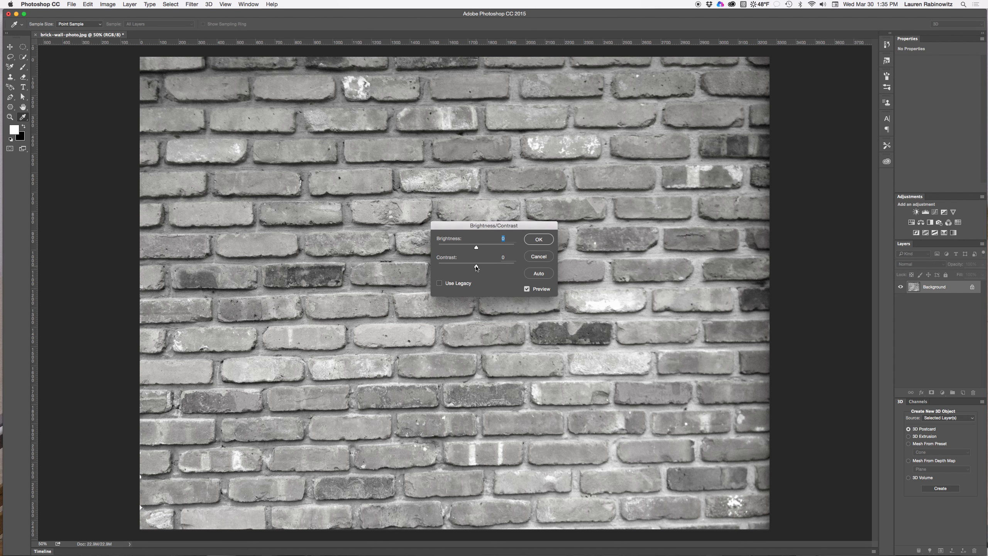
{"action": "left_click_drag", "start_coordinate": [476, 267], "coordinate": [526, 268]}
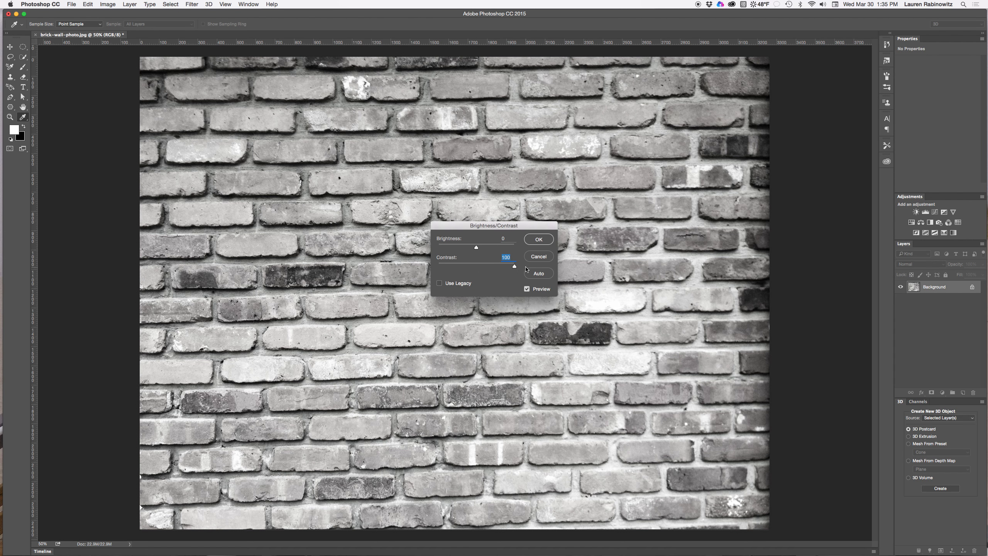
{"action": "left_click", "coordinate": [539, 239]}
{"action": "key", "text": "t"}
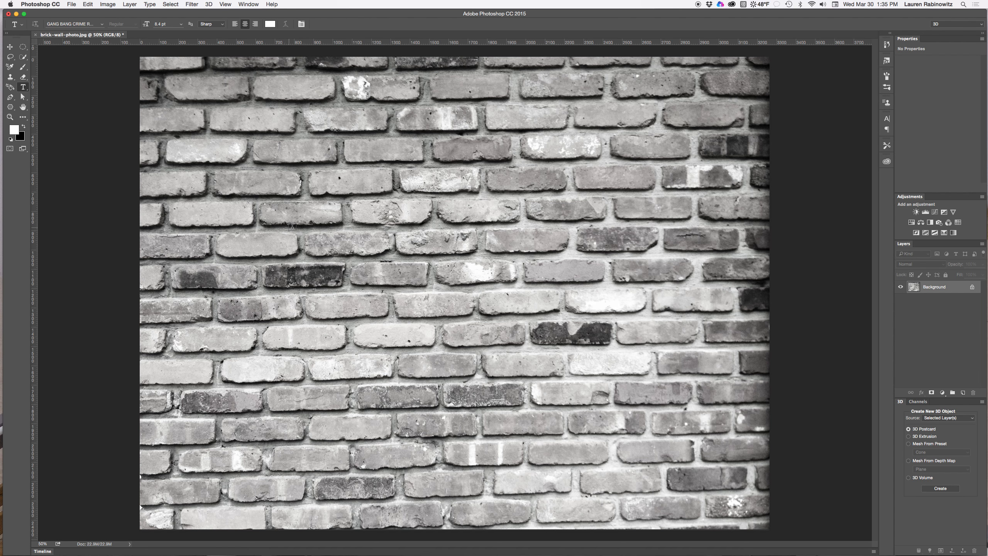
Save the grayscale brick image in Photoshop format as displacement.psd in the photoshop-graffiti folder
{"action": "left_click", "coordinate": [73, 4]}
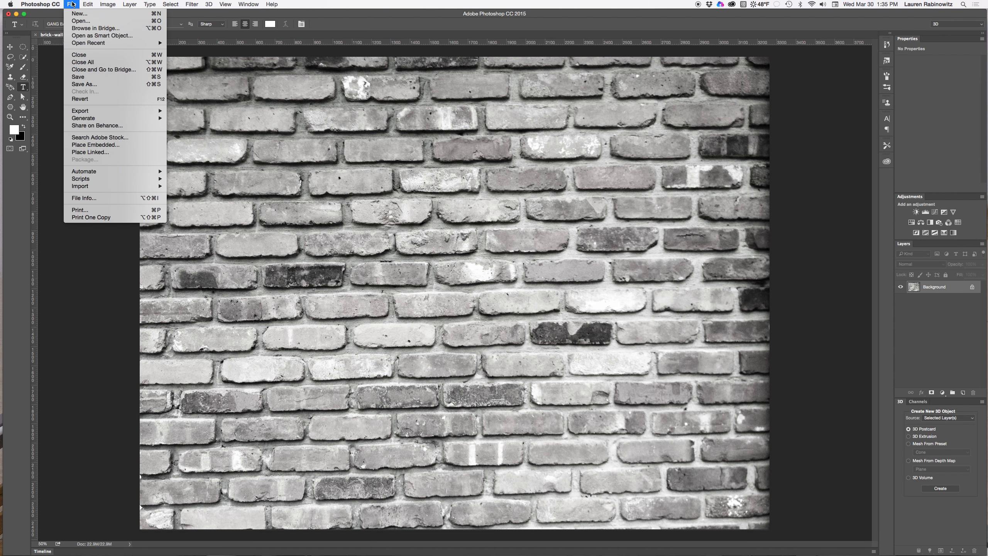
{"action": "left_click", "coordinate": [89, 87]}
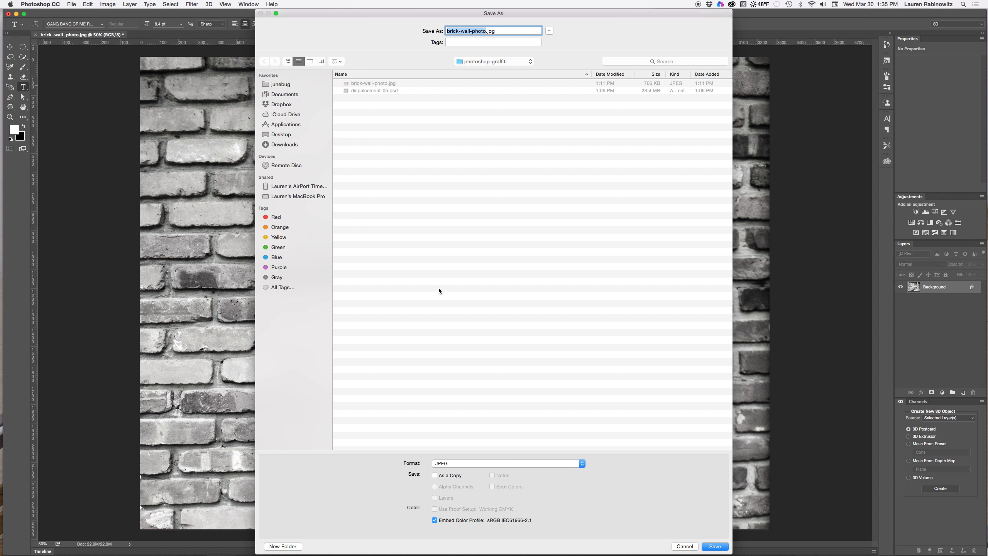
{"action": "left_click", "coordinate": [510, 464]}
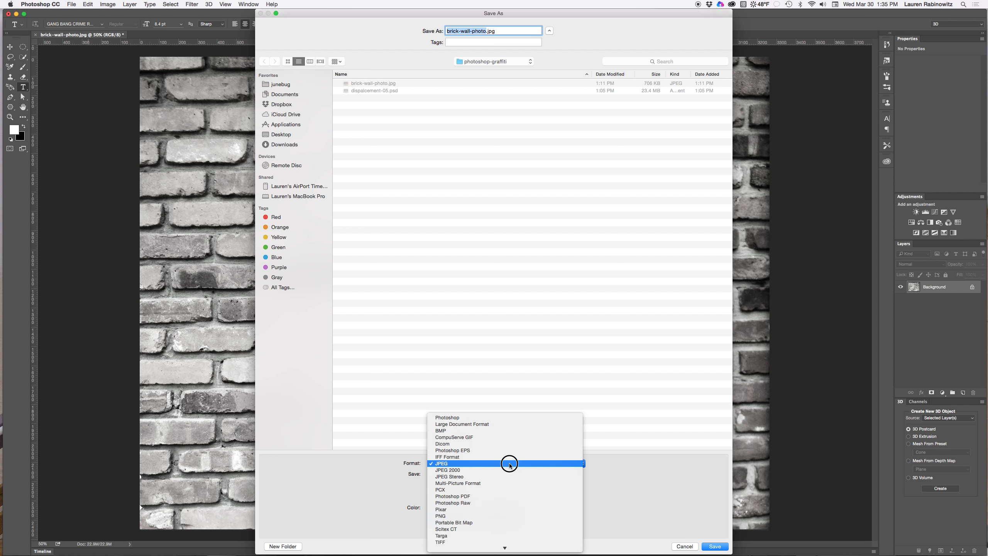
{"action": "left_click", "coordinate": [512, 418]}
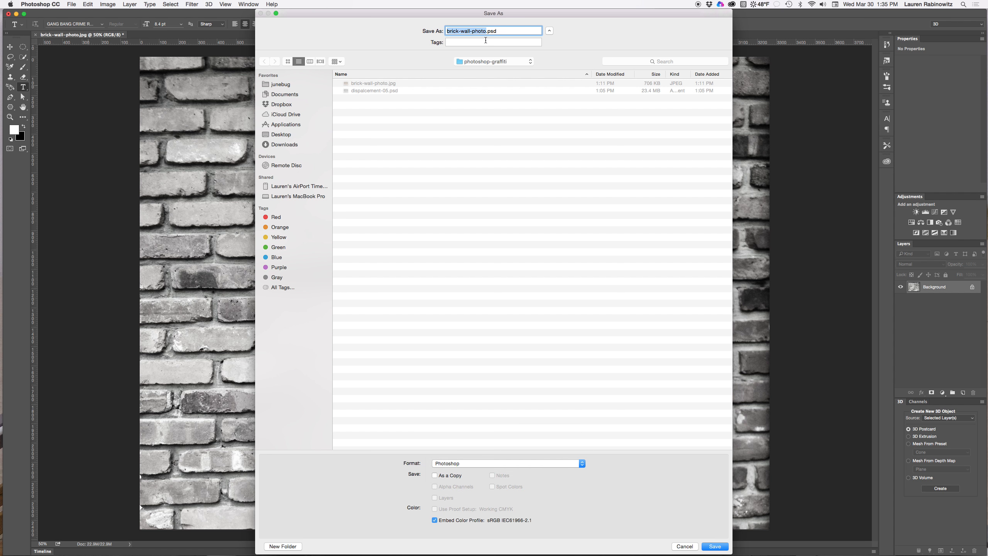
{"action": "type", "text": "displacement"}
{"action": "left_click", "coordinate": [721, 546]}
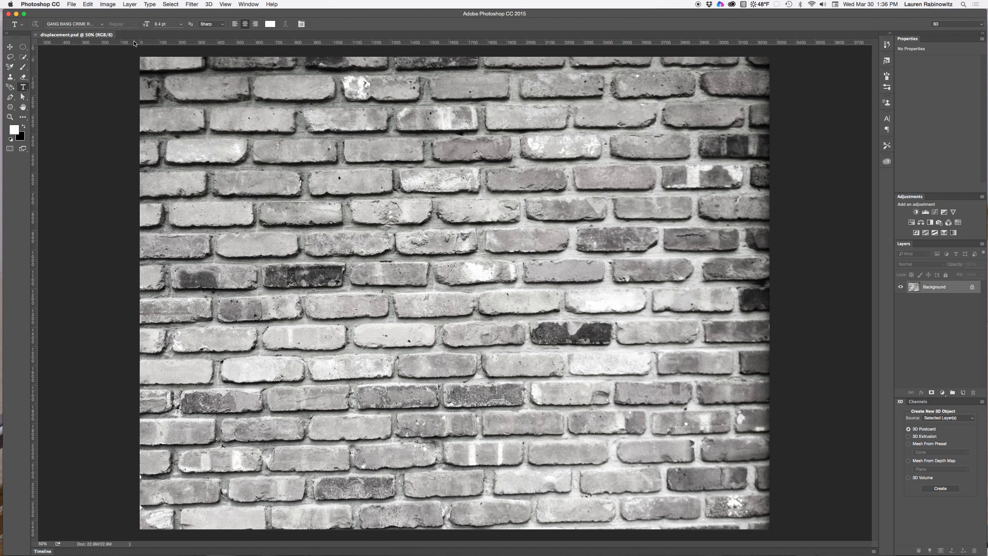
Open the original colour image brick-wall-photo.jpg from the photoshop-graffiti folder
{"action": "left_click", "coordinate": [69, 3]}
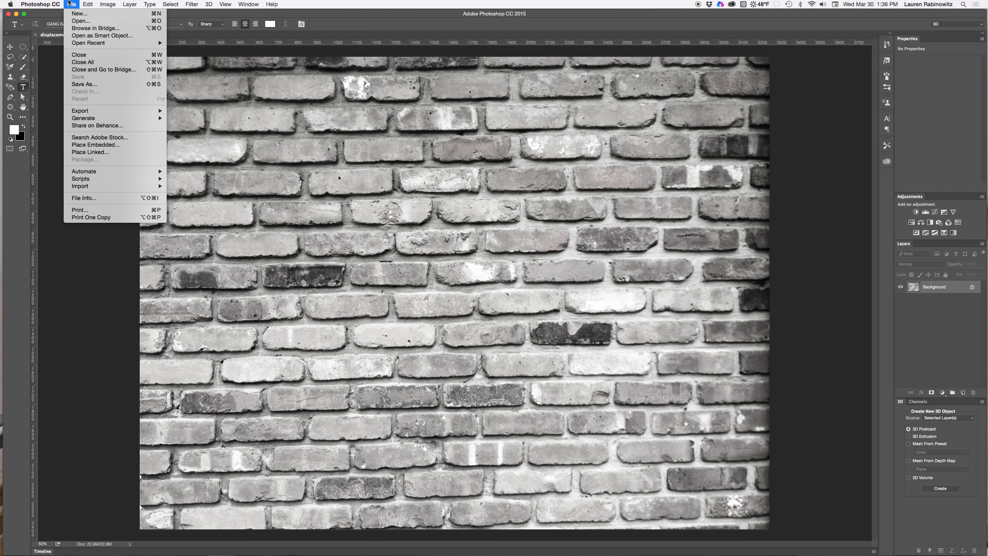
{"action": "left_click", "coordinate": [80, 21]}
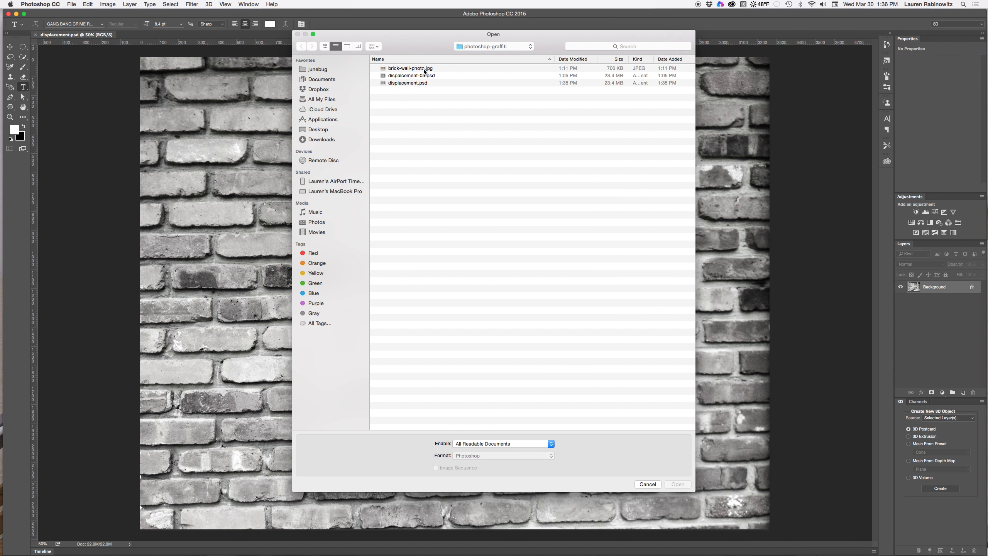
{"action": "left_click", "coordinate": [425, 70]}
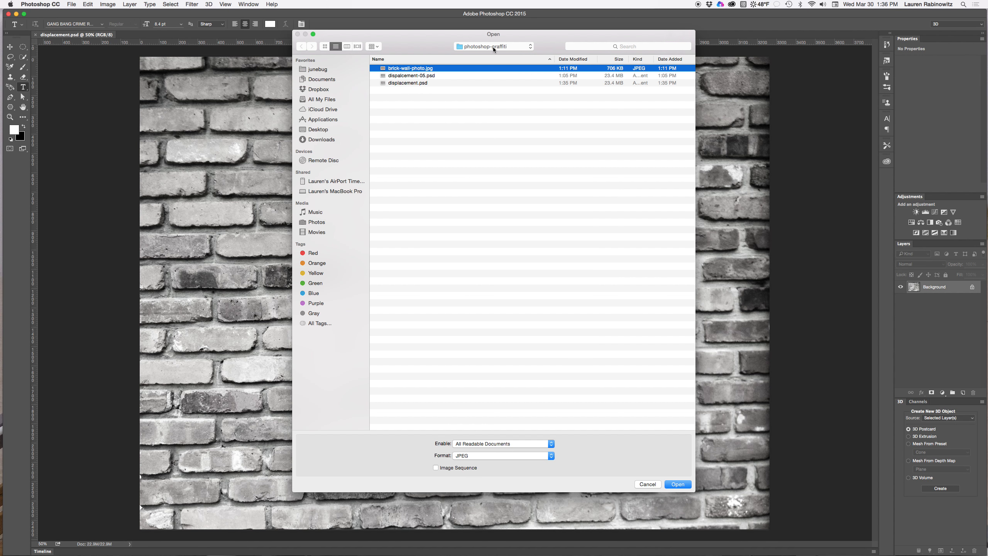
{"action": "left_click", "coordinate": [680, 485]}
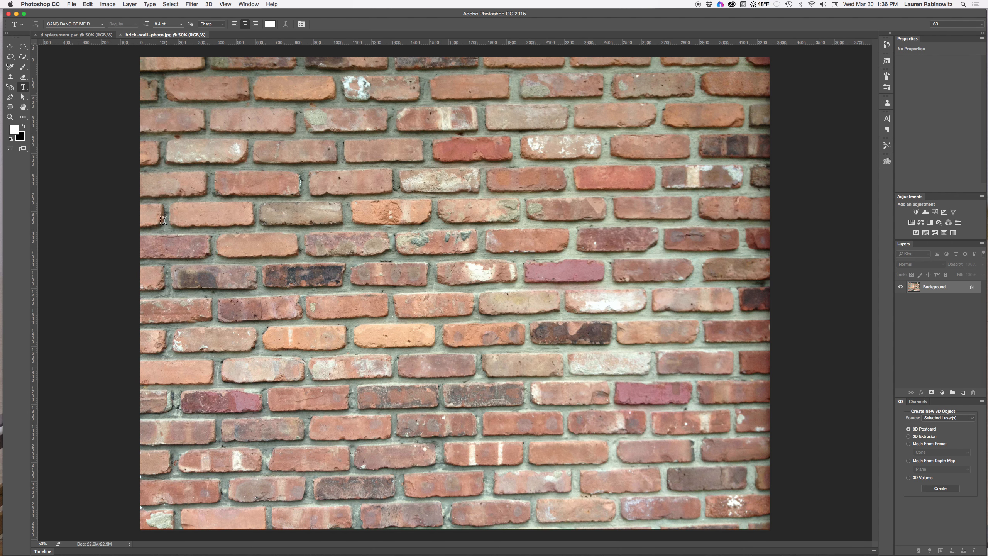
Draw a text box about 3210 by 1810 px across the brick wall and set the font size to 72 pt
{"action": "left_click_drag", "start_coordinate": [144, 127], "coordinate": [763, 474]}
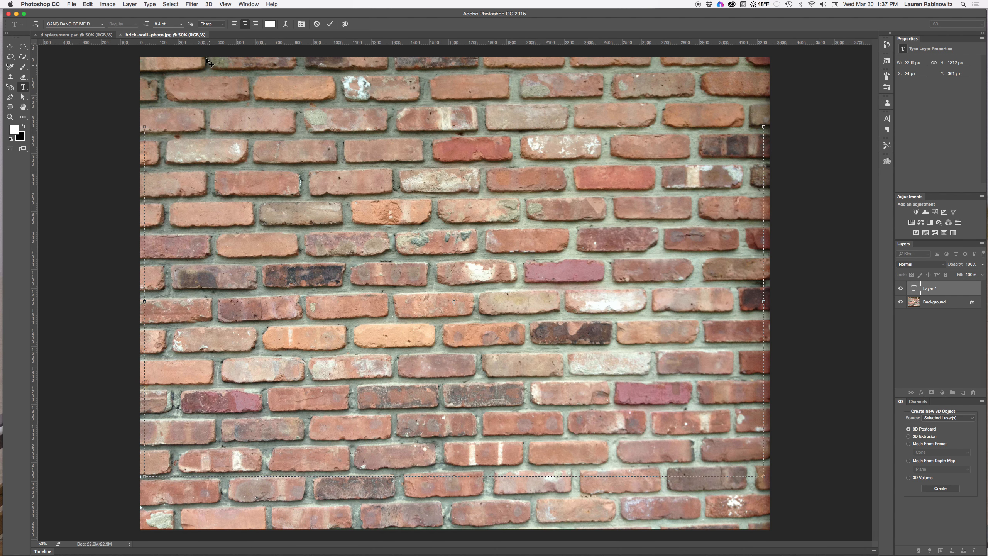
{"action": "left_click", "coordinate": [180, 25]}
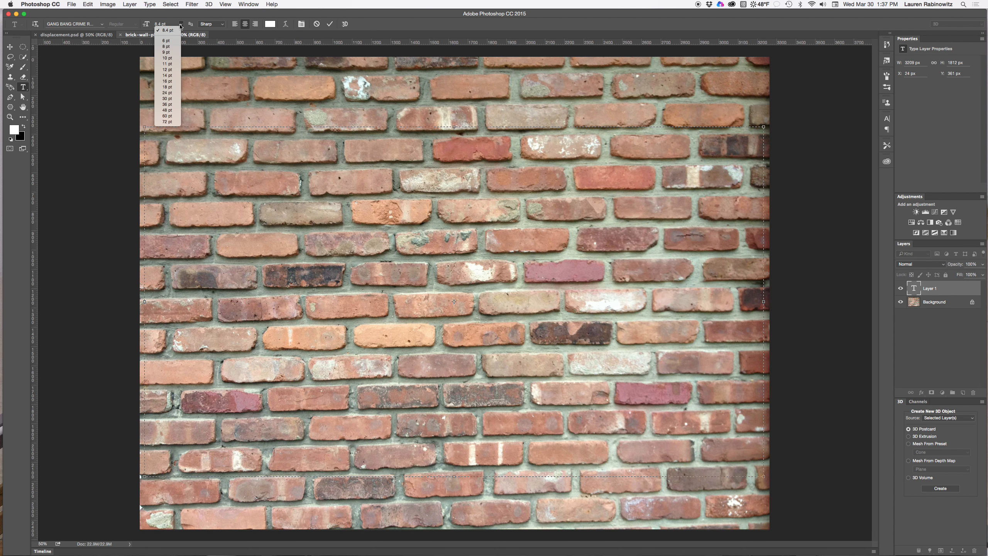
{"action": "left_click", "coordinate": [174, 122]}
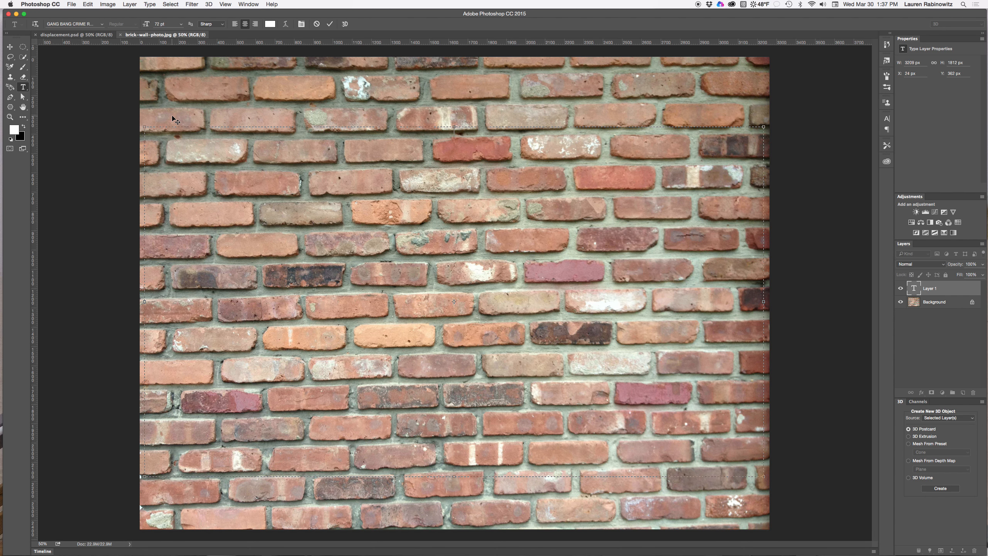
Enter the text "DIGDIG" in the text box over the brick wall
{"action": "type", "text": "DIG"}
{"action": "left_click", "coordinate": [157, 131]}
{"action": "double_click", "coordinate": [408, 132]}
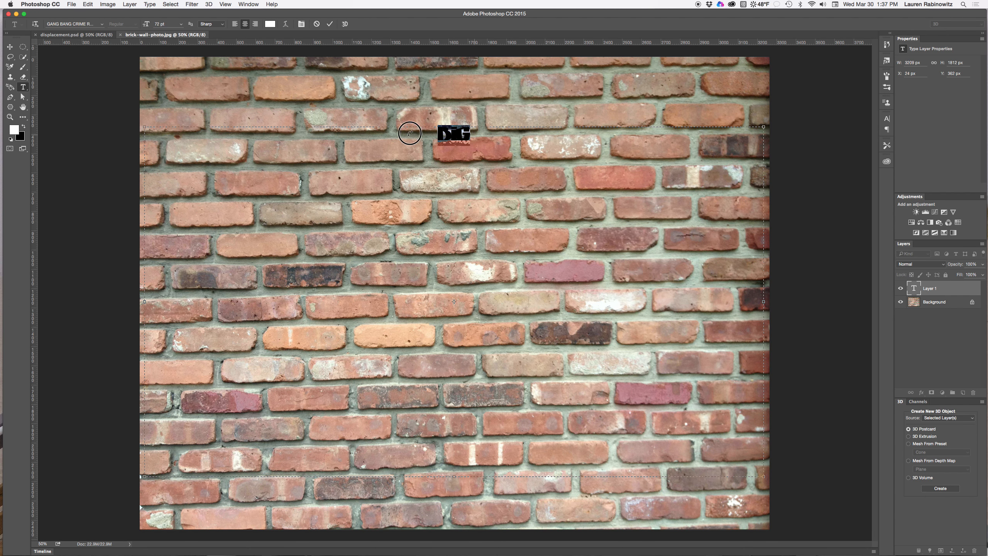
{"action": "left_click", "coordinate": [471, 134]}
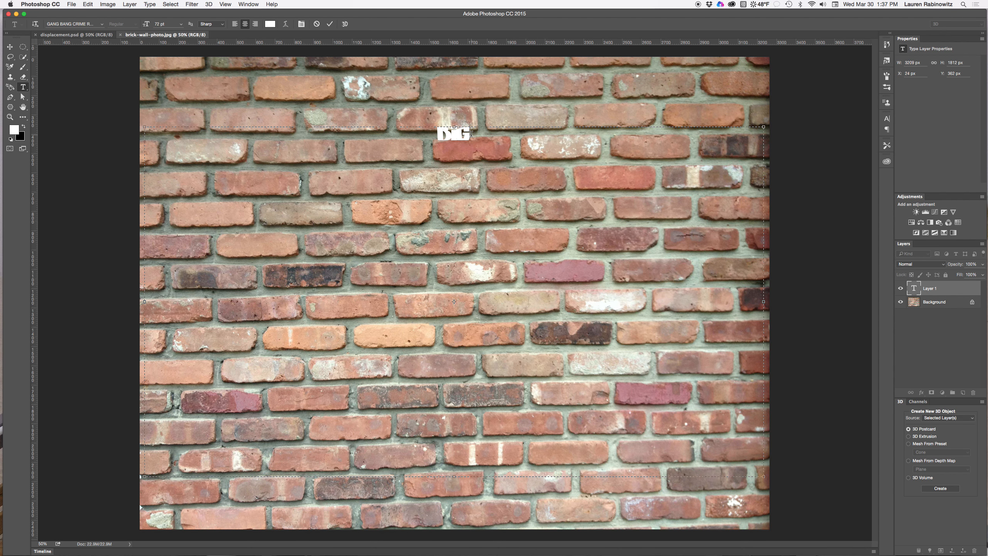
{"action": "type", "text": "DIG"}
{"action": "key", "text": "BackSpace"}
{"action": "key", "text": "BackSpace"}
{"action": "key", "text": "BackSpace"}
{"action": "key", "text": "BackSpace"}
{"action": "key", "text": "BackSpace"}
{"action": "key", "text": "BackSpace"}
{"action": "type", "text": "DIGDIG"}
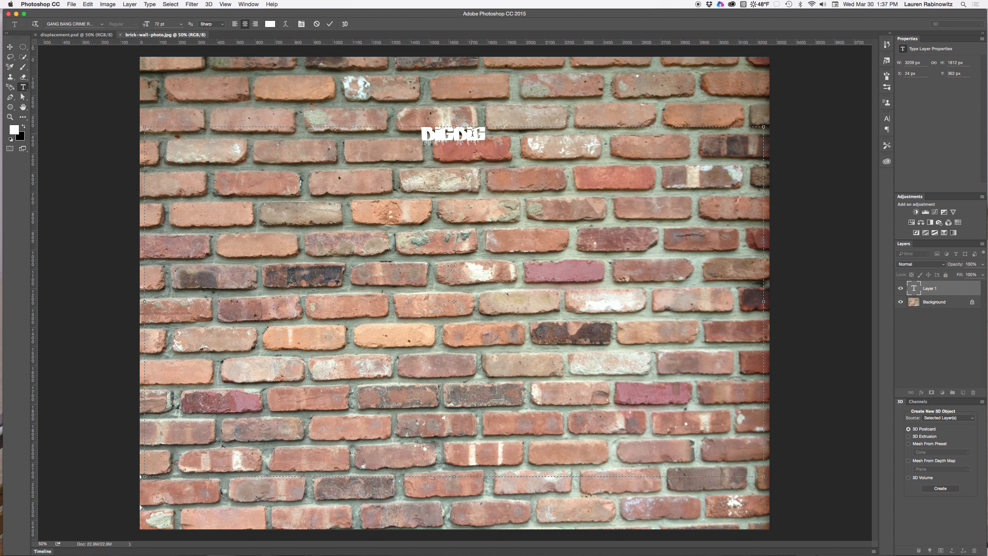
Change the colour of all the DIGDIG text to blue #006699
{"action": "key", "text": "super+a"}
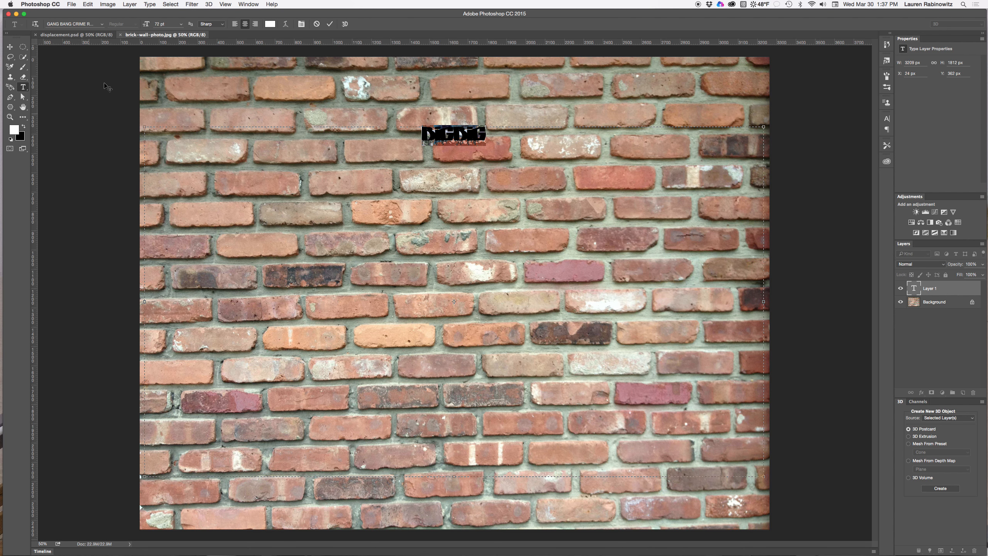
{"action": "left_click", "coordinate": [271, 24]}
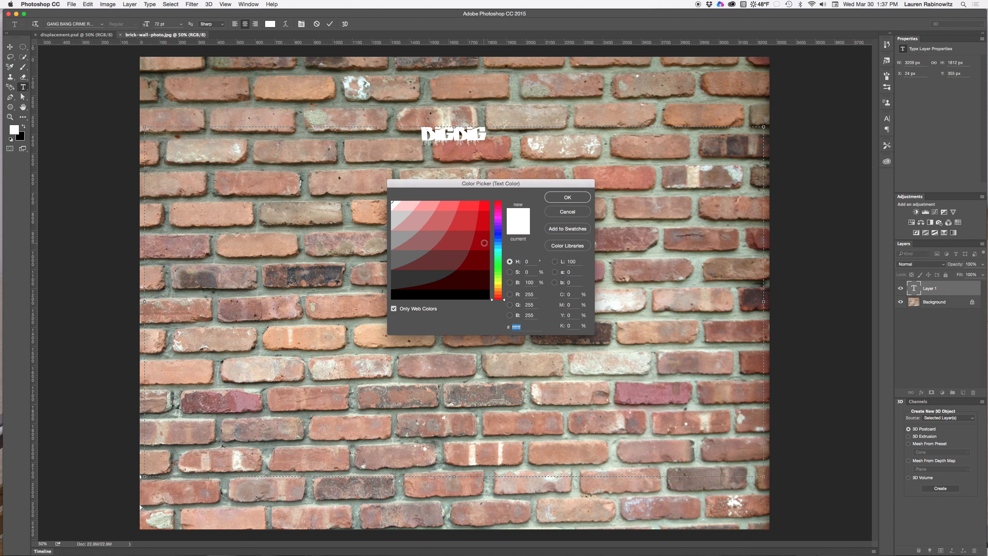
{"action": "left_click", "coordinate": [501, 243]}
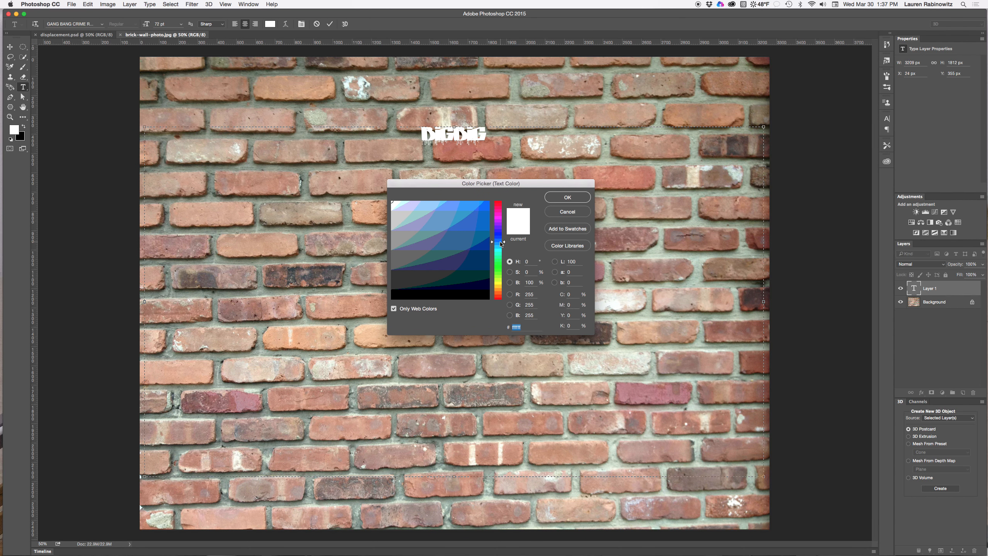
{"action": "left_click", "coordinate": [483, 235]}
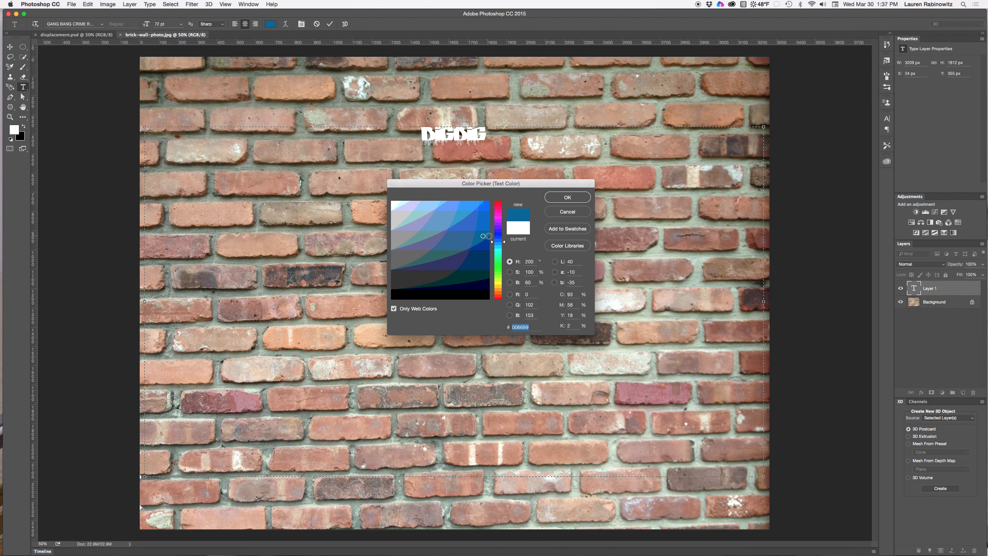
{"action": "left_click", "coordinate": [574, 199]}
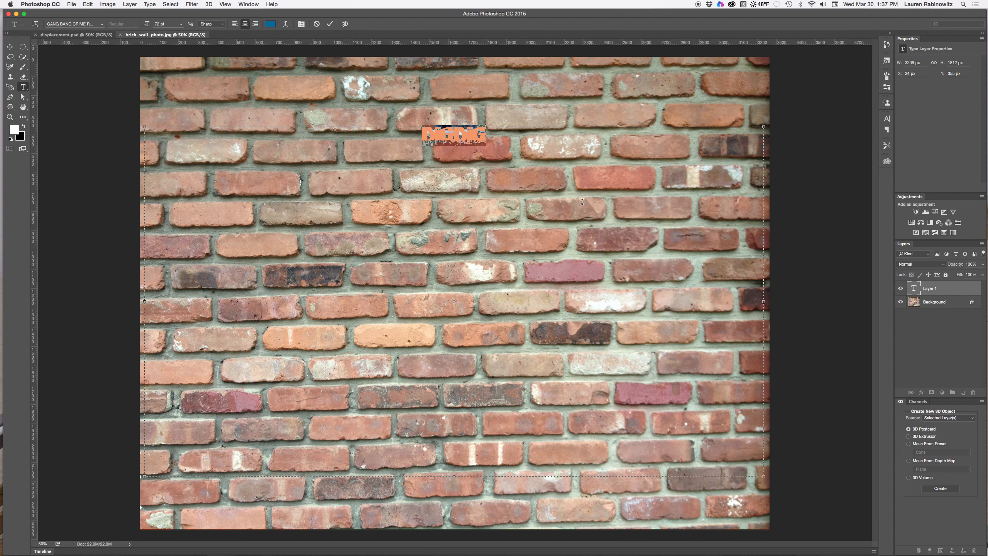
Gradually enlarge the font size of the selected BIGBIG lettering on the brick wall in small increments
{"action": "left_click", "coordinate": [166, 24]}
{"action": "key", "text": "Up"}
{"action": "key", "text": "Up"}
{"action": "key", "text": "Up"}
{"action": "key", "text": "Up"}
{"action": "key", "text": "Up"}
{"action": "key", "text": "Up"}
{"action": "key", "text": "Up"}
{"action": "key", "text": "Up"}
{"action": "key", "text": "Up"}
{"action": "key", "text": "Up"}
{"action": "key", "text": "Up"}
{"action": "key", "text": "Up"}
{"action": "key", "text": "Up"}
{"action": "key", "text": "Up"}
{"action": "key", "text": "Up"}
{"action": "key", "text": "Up"}
{"action": "key", "text": "Up"}
{"action": "key", "text": "Up"}
{"action": "key", "text": "Up"}
{"action": "key", "text": "Up"}
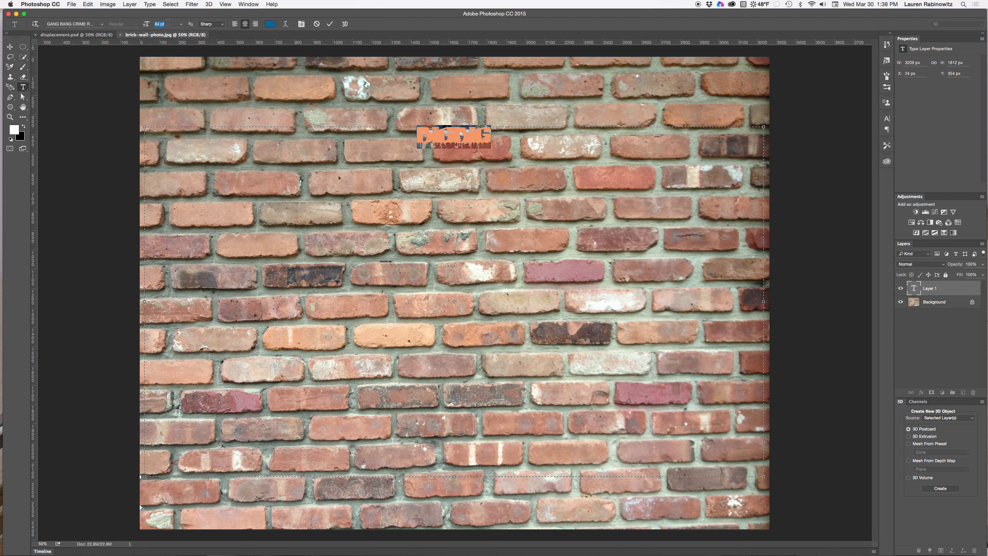
{"action": "key", "text": "Up"}
{"action": "key", "text": "Up"}
{"action": "key", "text": "Up"}
{"action": "key", "text": "Up"}
{"action": "key", "text": "Up"}
{"action": "key", "text": "Up"}
{"action": "key", "text": "Up"}
{"action": "key", "text": "Up"}
{"action": "key", "text": "Up"}
{"action": "key", "text": "Up"}
{"action": "key", "text": "Up"}
{"action": "key", "text": "Up"}
{"action": "key", "text": "Up"}
{"action": "key", "text": "Up"}
{"action": "key", "text": "Up"}
{"action": "key", "text": "Up"}
{"action": "key", "text": "Up"}
{"action": "key", "text": "Up"}
{"action": "key", "text": "Up"}
{"action": "key", "text": "Up"}
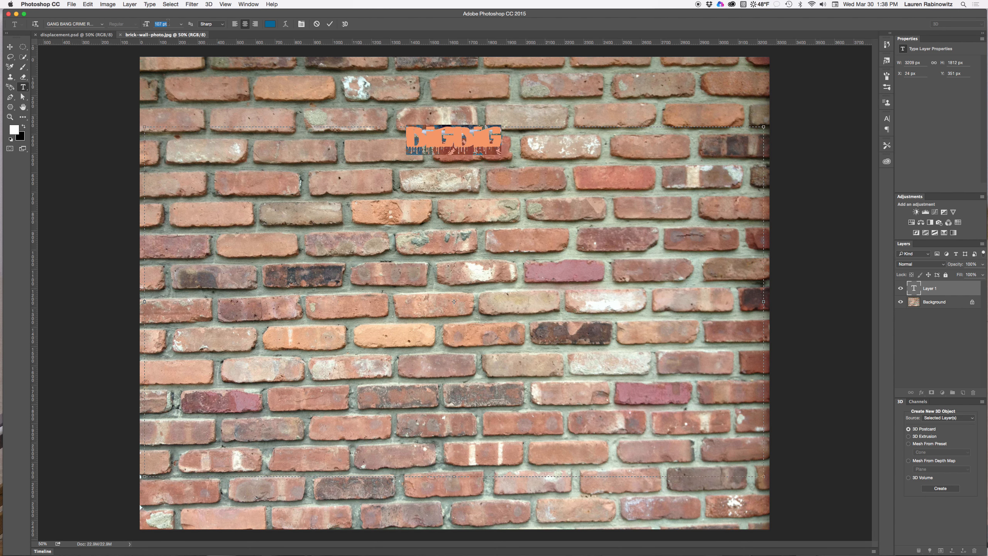
{"action": "key", "text": "Up"}
{"action": "key", "text": "Up"}
{"action": "key", "text": "Up"}
{"action": "key", "text": "Up"}
{"action": "key", "text": "Up"}
{"action": "key", "text": "Up"}
{"action": "key", "text": "Up"}
{"action": "key", "text": "Up"}
{"action": "key", "text": "Up"}
{"action": "key", "text": "Up"}
{"action": "key", "text": "Up"}
{"action": "key", "text": "Up"}
{"action": "key", "text": "Up"}
{"action": "key", "text": "Up"}
{"action": "key", "text": "Up"}
{"action": "key", "text": "Up"}
{"action": "key", "text": "Up"}
{"action": "key", "text": "Up"}
{"action": "key", "text": "Up"}
{"action": "key", "text": "Up"}
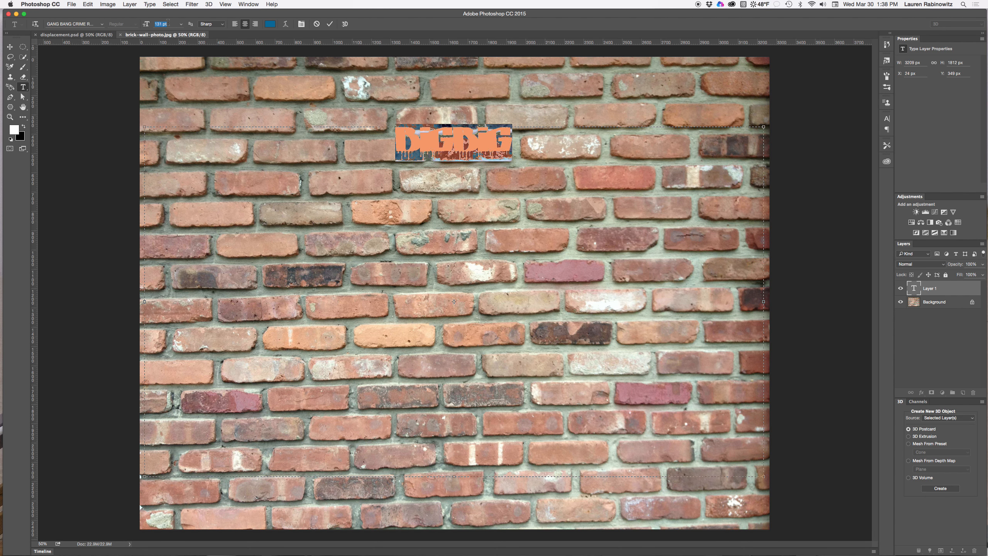
{"action": "key", "text": "Up"}
{"action": "key", "text": "Up"}
{"action": "key", "text": "Up"}
{"action": "key", "text": "Up"}
{"action": "key", "text": "Up"}
{"action": "key", "text": "Up"}
{"action": "key", "text": "Up"}
{"action": "key", "text": "Up"}
{"action": "key", "text": "Up"}
{"action": "key", "text": "Up"}
{"action": "key", "text": "Up"}
{"action": "key", "text": "Up"}
{"action": "key", "text": "Up"}
{"action": "key", "text": "Up"}
{"action": "key", "text": "Up"}
{"action": "key", "text": "Up"}
{"action": "key", "text": "Up"}
{"action": "key", "text": "Up"}
{"action": "key", "text": "Up"}
{"action": "key", "text": "Up"}
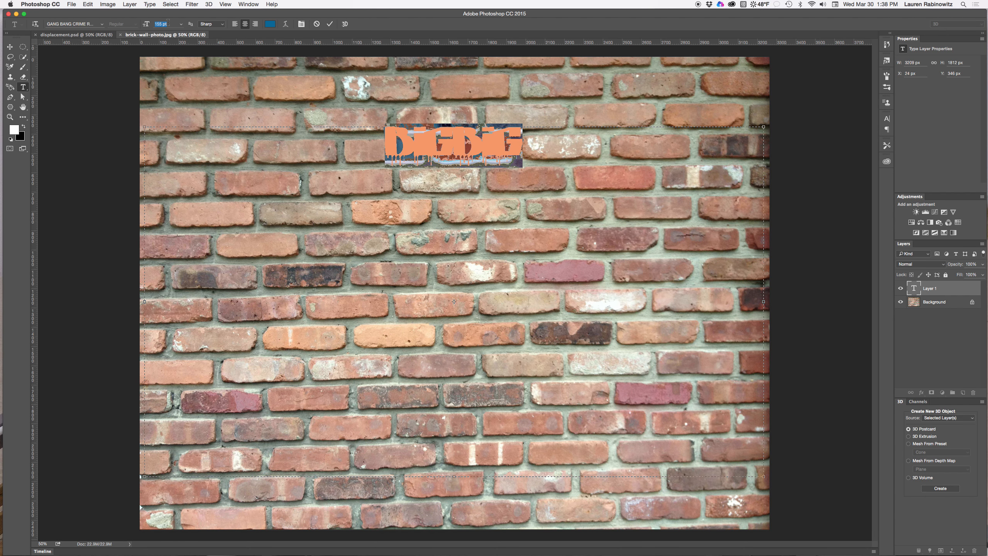
{"action": "key", "text": "Up"}
{"action": "key", "text": "Up"}
{"action": "key", "text": "Up"}
{"action": "key", "text": "Up"}
{"action": "key", "text": "Up"}
{"action": "key", "text": "Up"}
{"action": "key", "text": "Up"}
{"action": "key", "text": "Up"}
{"action": "key", "text": "Up"}
{"action": "key", "text": "Up"}
{"action": "key", "text": "Up"}
{"action": "key", "text": "Up"}
{"action": "key", "text": "Up"}
{"action": "key", "text": "Up"}
{"action": "key", "text": "Up"}
{"action": "key", "text": "Up"}
{"action": "key", "text": "Up"}
{"action": "key", "text": "Up"}
{"action": "key", "text": "Up"}
{"action": "key", "text": "Up"}
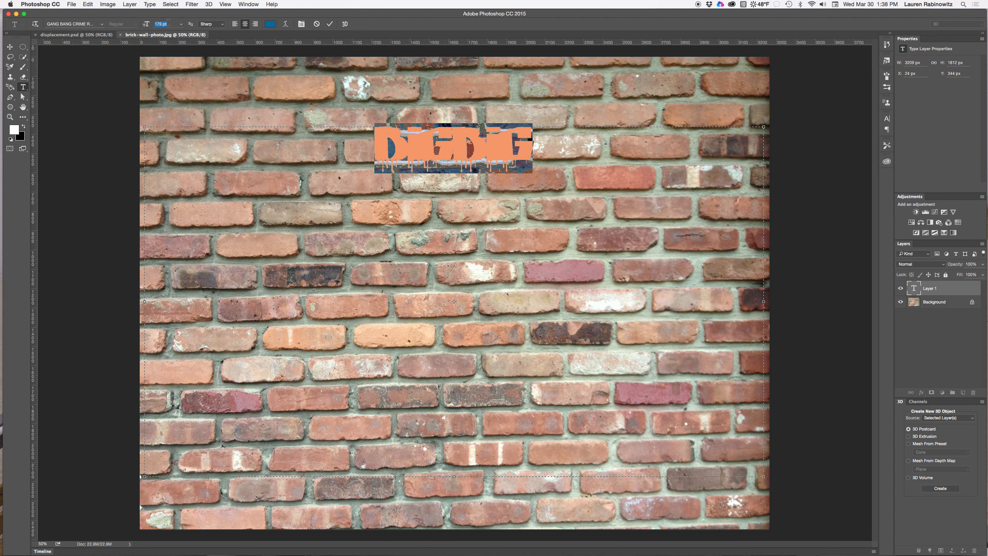
{"action": "key", "text": "Up"}
{"action": "key", "text": "Up"}
{"action": "key", "text": "Up"}
{"action": "key", "text": "Up"}
{"action": "key", "text": "Up"}
{"action": "key", "text": "Up"}
{"action": "key", "text": "Up"}
{"action": "key", "text": "Up"}
{"action": "key", "text": "Up"}
{"action": "key", "text": "Up"}
{"action": "key", "text": "Up"}
{"action": "key", "text": "Up"}
{"action": "key", "text": "Up"}
{"action": "key", "text": "Up"}
{"action": "key", "text": "Up"}
{"action": "key", "text": "Up"}
{"action": "key", "text": "Up"}
{"action": "key", "text": "Up"}
{"action": "key", "text": "Up"}
{"action": "key", "text": "Up"}
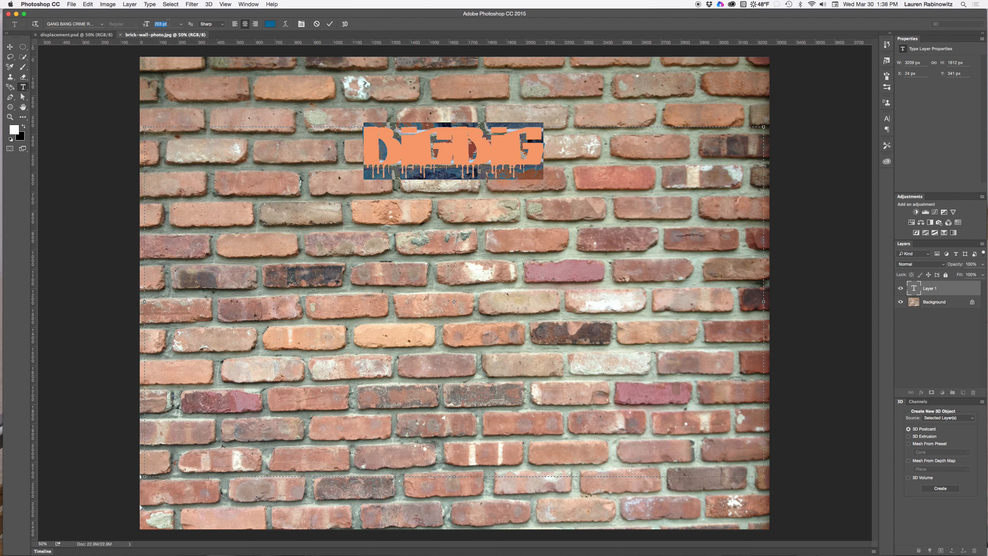
{"action": "key", "text": "Up"}
{"action": "key", "text": "Up"}
{"action": "key", "text": "Up"}
{"action": "key", "text": "Up"}
{"action": "key", "text": "Up"}
{"action": "key", "text": "Up"}
{"action": "key", "text": "Up"}
{"action": "key", "text": "Up"}
{"action": "key", "text": "Up"}
{"action": "key", "text": "Up"}
{"action": "key", "text": "Up"}
{"action": "key", "text": "Up"}
{"action": "key", "text": "Up"}
{"action": "key", "text": "Up"}
{"action": "key", "text": "Up"}
{"action": "key", "text": "Up"}
{"action": "key", "text": "Up"}
{"action": "key", "text": "Up"}
{"action": "key", "text": "Up"}
{"action": "key", "text": "Up"}
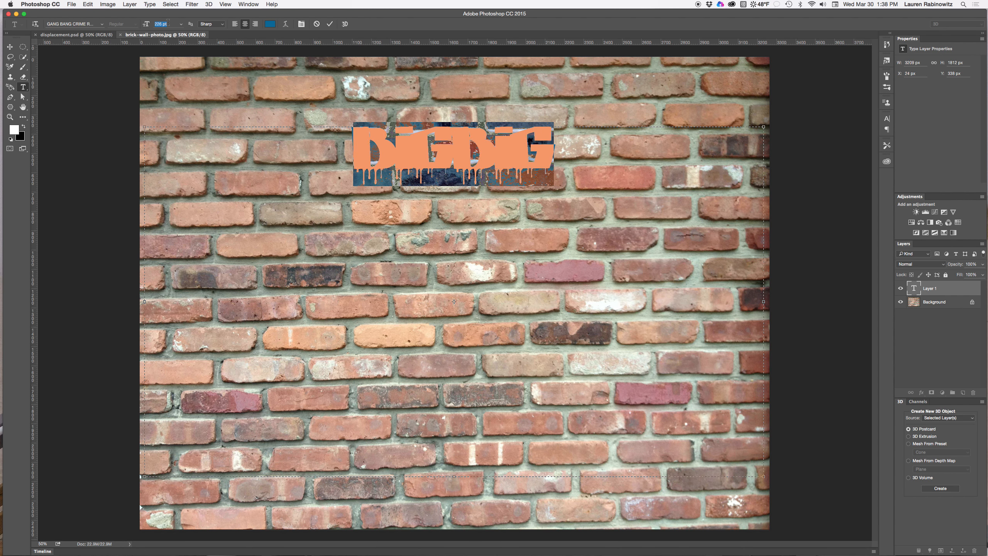
{"action": "key", "text": "Up"}
{"action": "key", "text": "Up"}
{"action": "key", "text": "Up"}
{"action": "key", "text": "Up"}
{"action": "key", "text": "Up"}
{"action": "key", "text": "Up"}
{"action": "key", "text": "Up"}
{"action": "key", "text": "Up"}
{"action": "key", "text": "Up"}
{"action": "key", "text": "Up"}
{"action": "key", "text": "Up"}
{"action": "key", "text": "Up"}
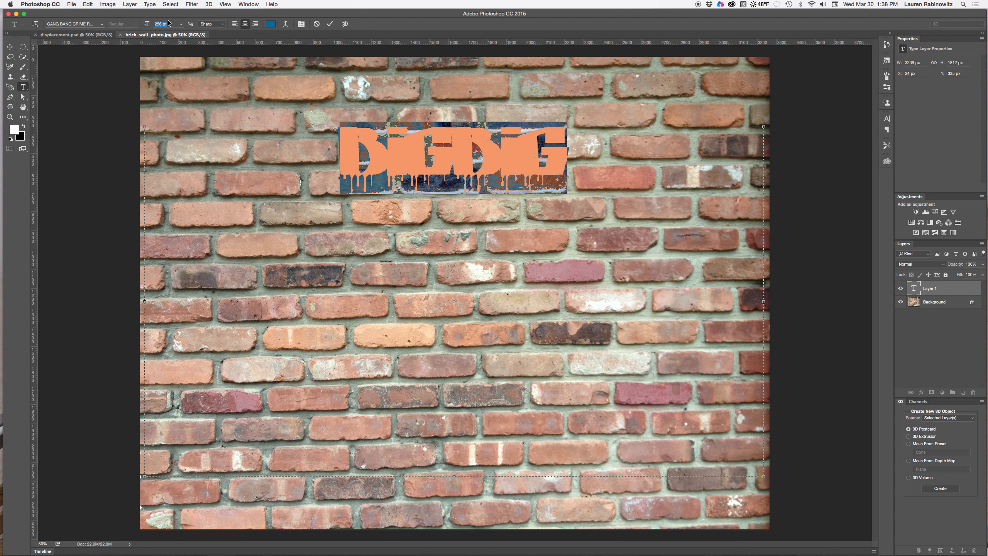
Set the BIGBIG lettering's font size to 650 pt and move the text down to about the middle of the brick wall
{"action": "left_click", "coordinate": [168, 24]}
{"action": "left_click", "coordinate": [168, 24]}
{"action": "type", "text": "650"}
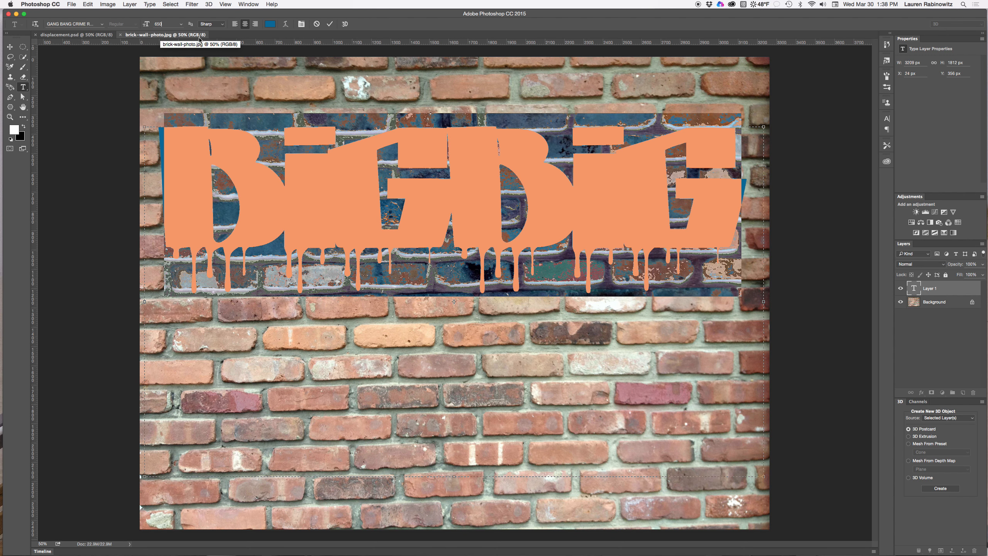
{"action": "left_click", "coordinate": [9, 47]}
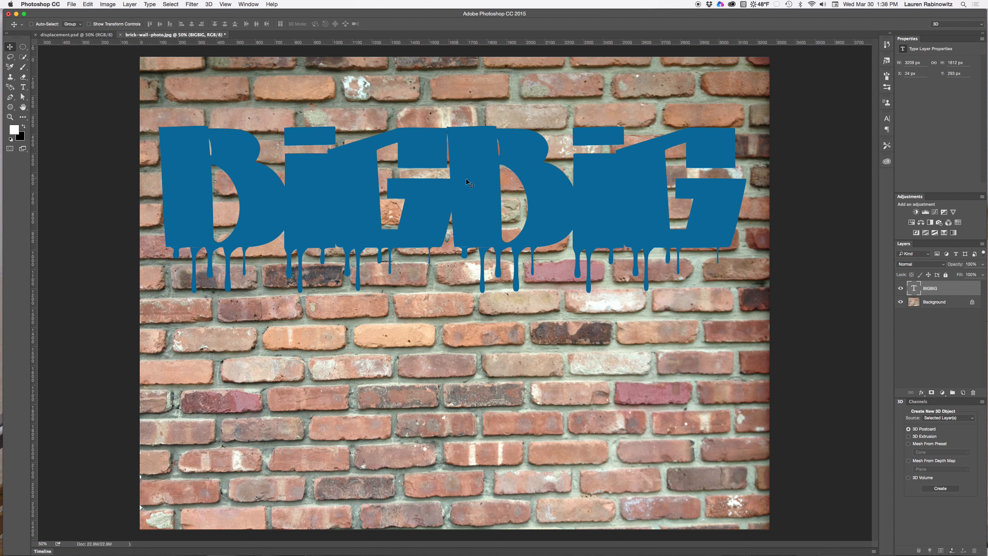
{"action": "left_click_drag", "start_coordinate": [475, 182], "coordinate": [473, 256]}
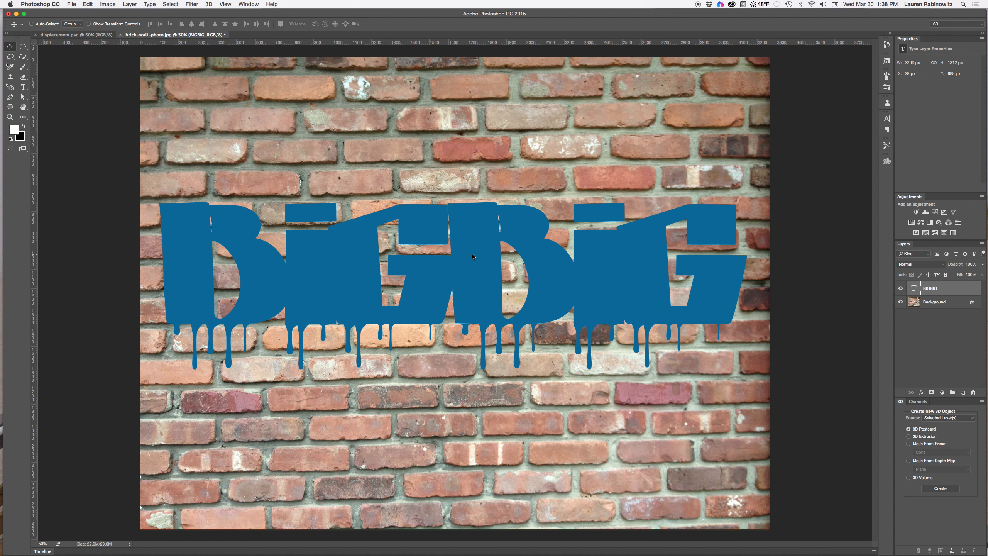
Warp the BIGBIG lettering with a horizontal Arc style and a bend of +12%
{"action": "left_click", "coordinate": [148, 5]}
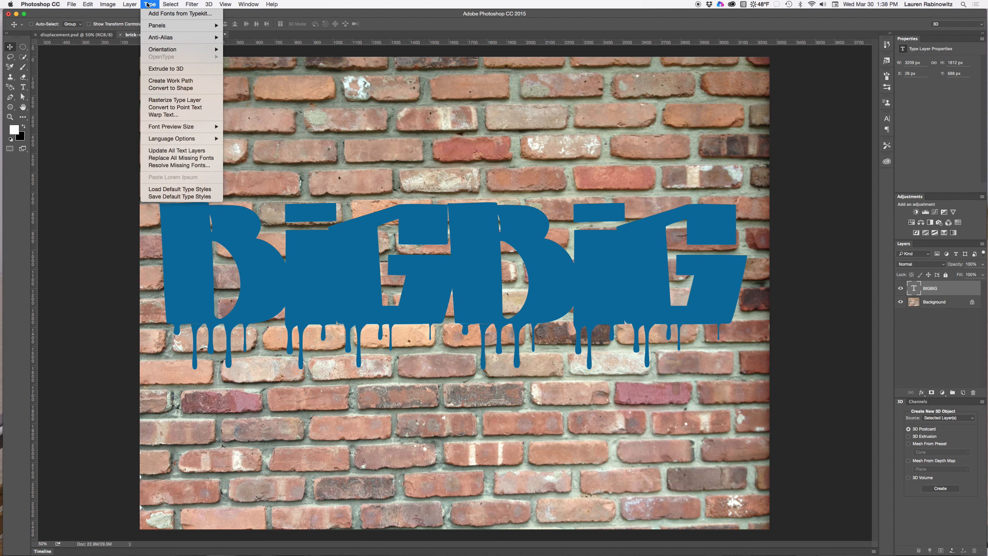
{"action": "left_click", "coordinate": [164, 115]}
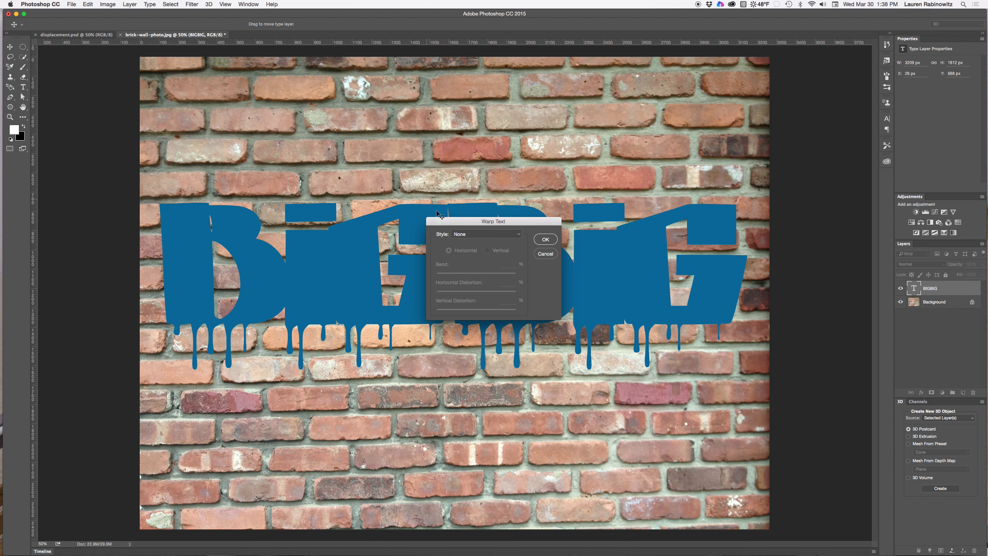
{"action": "left_click", "coordinate": [498, 234]}
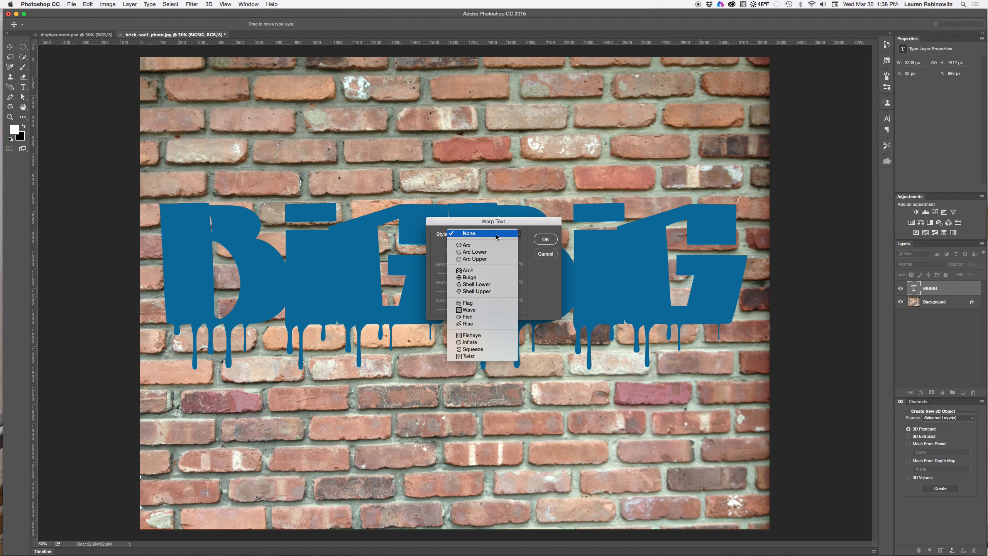
{"action": "left_click", "coordinate": [496, 245]}
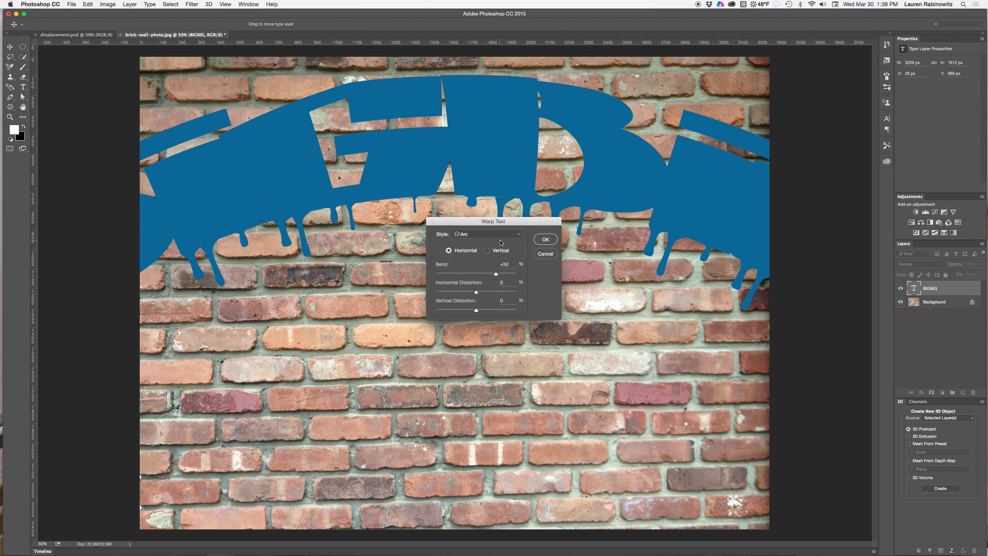
{"action": "left_click_drag", "start_coordinate": [496, 275], "coordinate": [482, 276]}
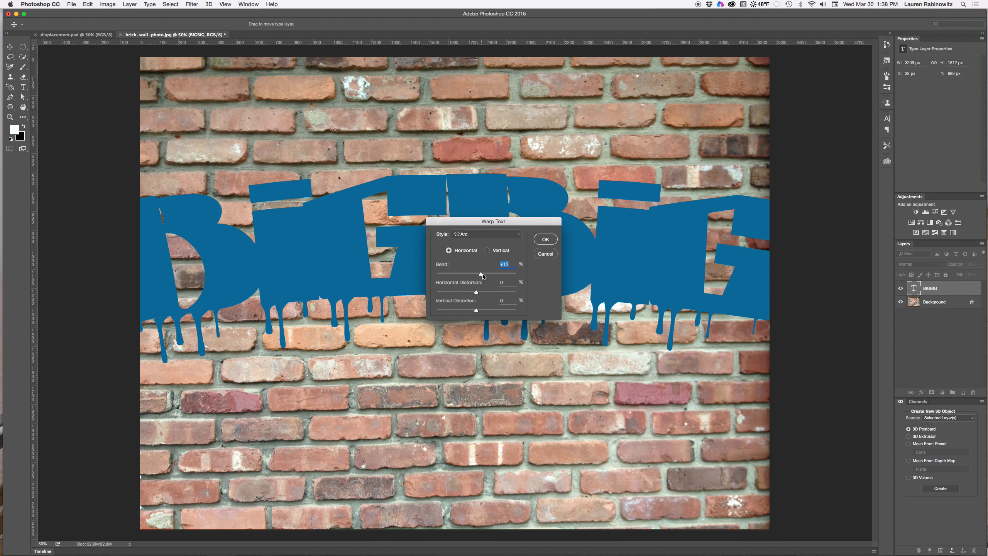
{"action": "left_click", "coordinate": [546, 239]}
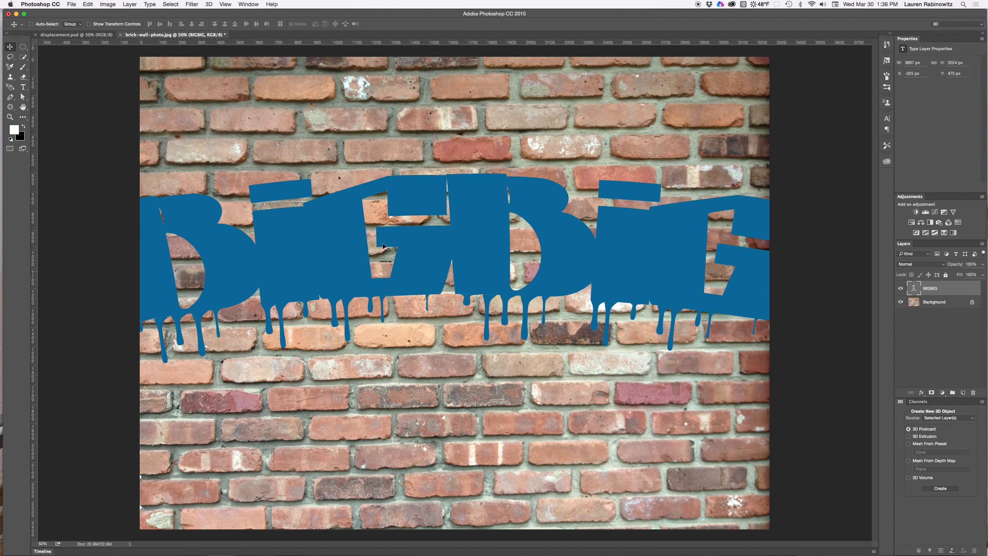
Select all of the BIGBIG text for editing and show the detailed character settings
{"action": "left_click", "coordinate": [23, 87]}
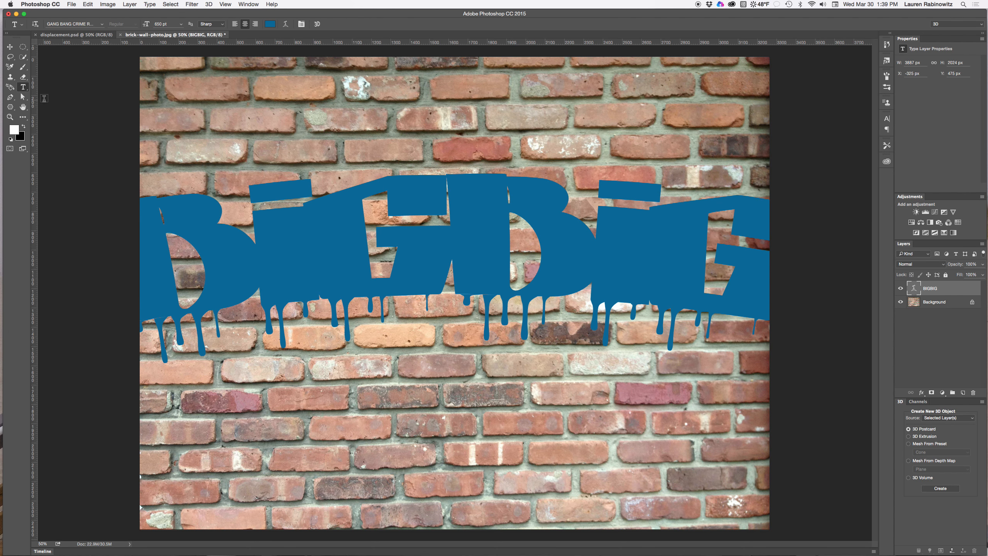
{"action": "left_click", "coordinate": [223, 233]}
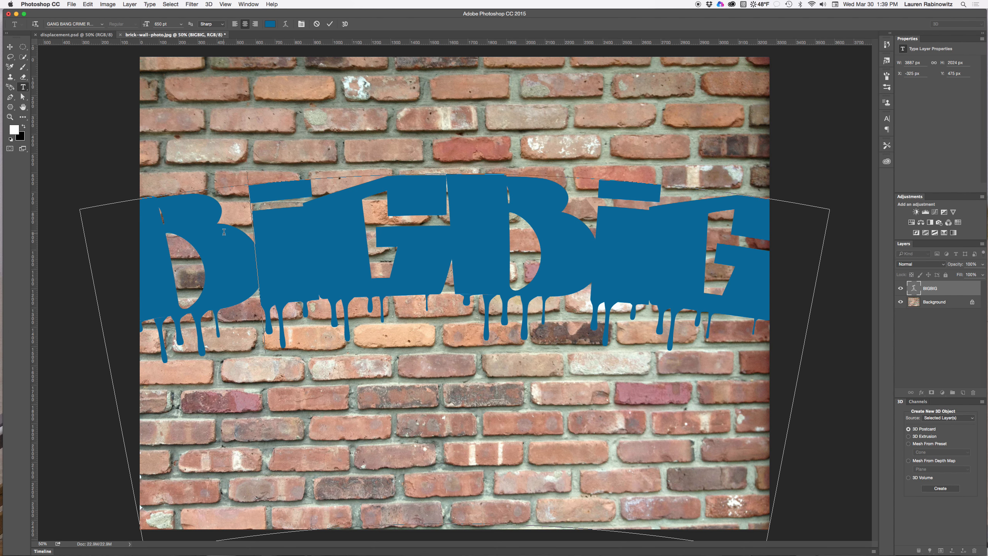
{"action": "double_click", "coordinate": [224, 233]}
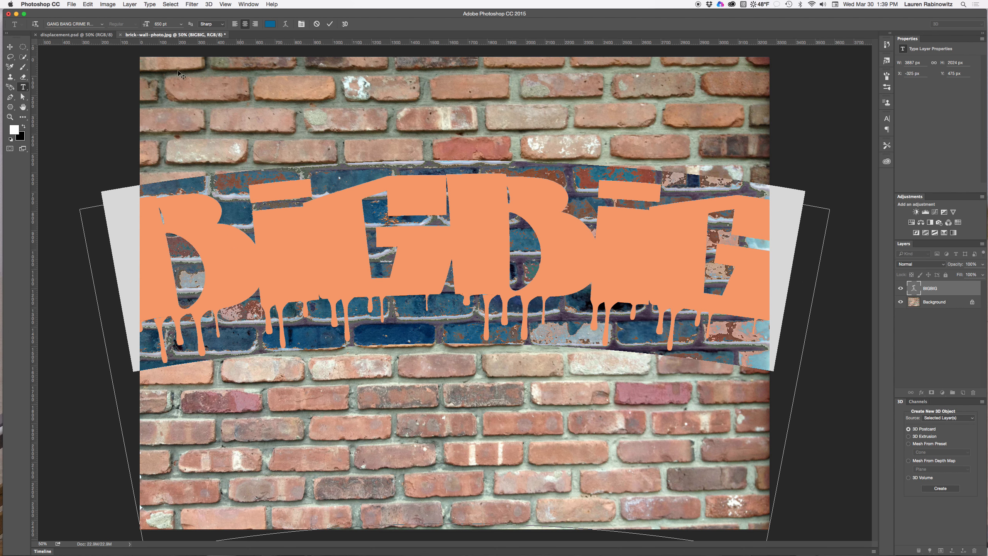
{"action": "left_click", "coordinate": [248, 4]}
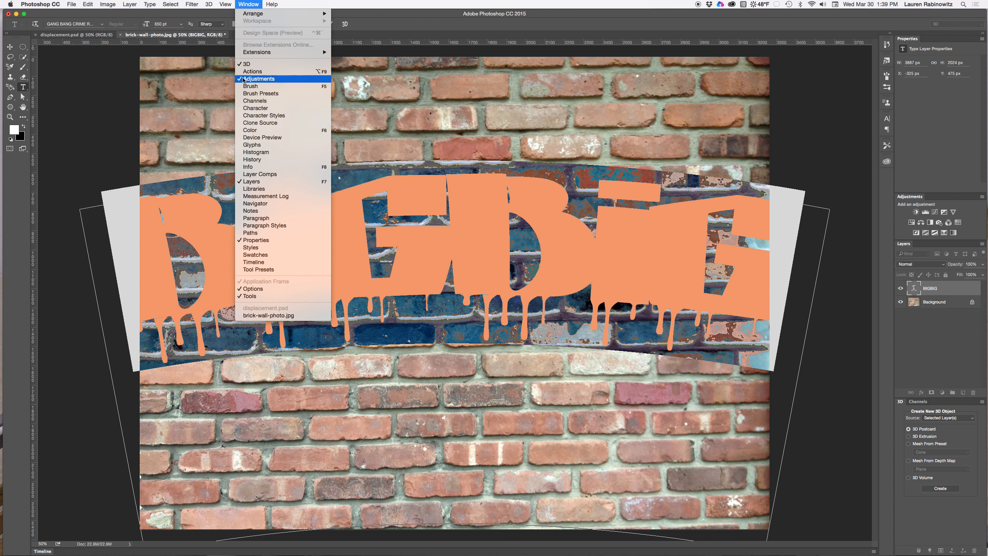
{"action": "left_click", "coordinate": [255, 109]}
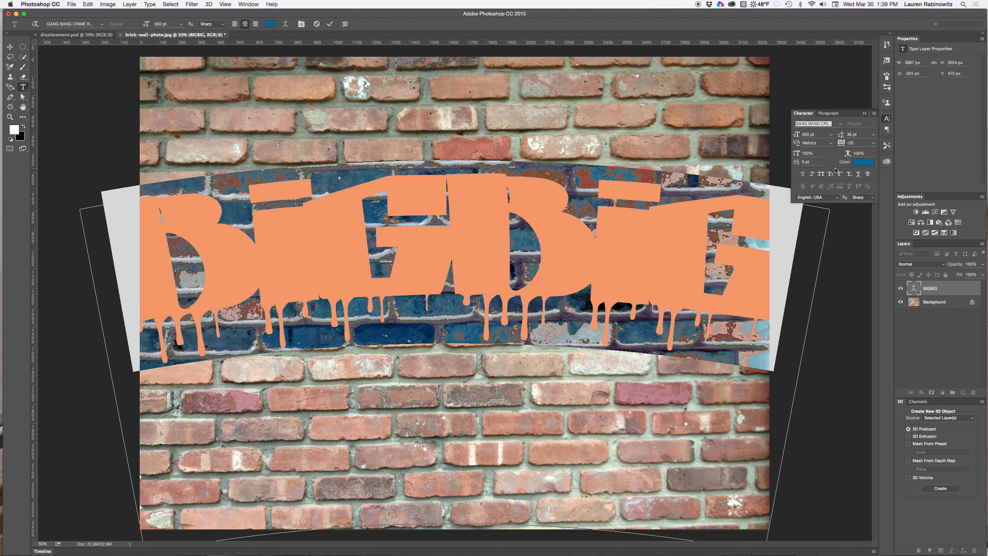
Set the horizontal scale of the BIGBIG text to 90%
{"action": "left_click", "coordinate": [866, 153]}
{"action": "key", "text": "Left"}
{"action": "left_click_drag", "start_coordinate": [868, 154], "coordinate": [853, 154]}
{"action": "left_click", "coordinate": [853, 154]}
{"action": "key", "text": "shift+Tab"}
{"action": "left_click", "coordinate": [861, 153]}
{"action": "left_click", "coordinate": [864, 152]}
{"action": "type", "text": "9"}
{"action": "double_click", "coordinate": [863, 153]}
{"action": "key", "text": "BackSpace"}
{"action": "type", "text": "90"}
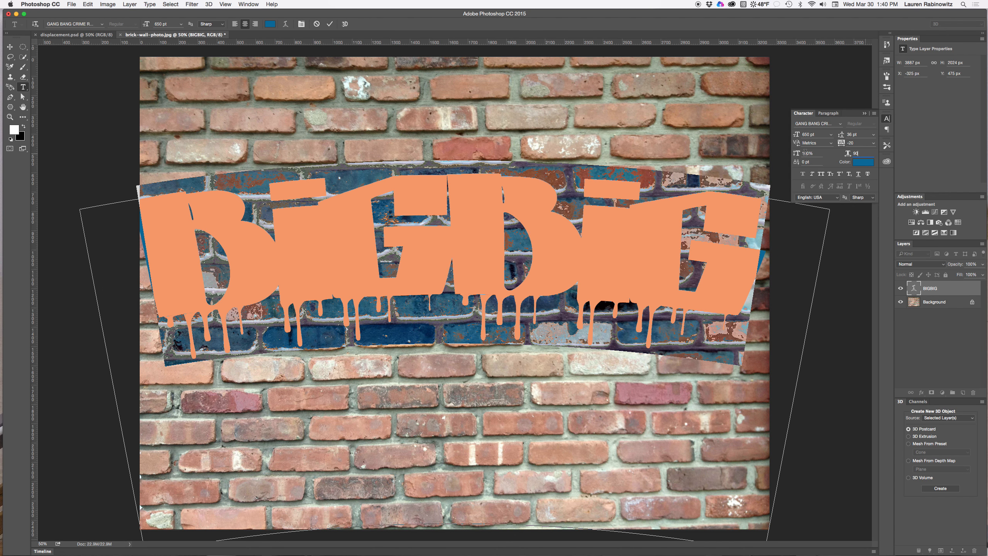
{"action": "left_click", "coordinate": [712, 218]}
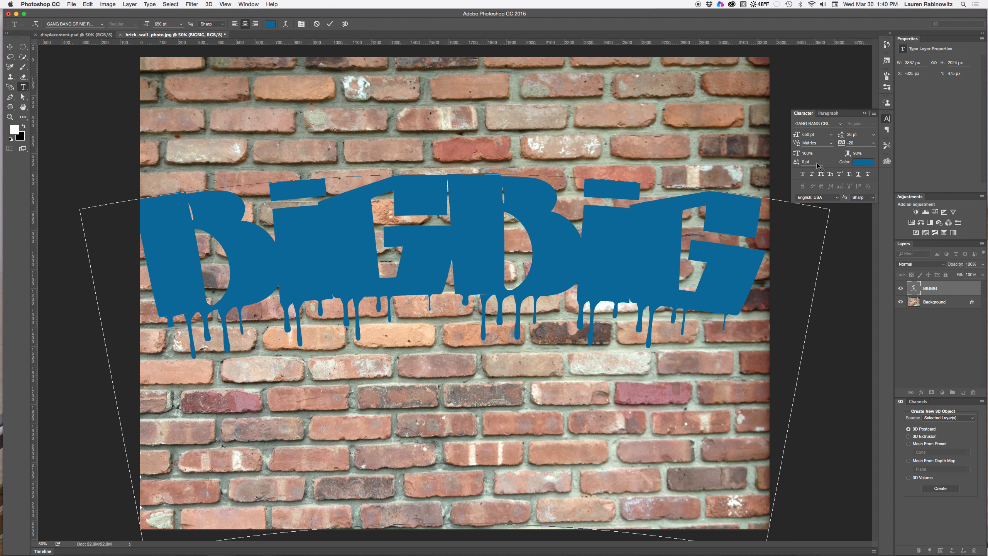
Try to set the BIGBIG lettering's horizontal scale to 85%
{"action": "left_click", "coordinate": [864, 153]}
{"action": "type", "text": "85"}
{"action": "left_click", "coordinate": [857, 153]}
{"action": "key", "text": "BackSpace"}
{"action": "type", "text": "0"}
{"action": "key", "text": "Return"}
Reselect the whole BIGBIG text and set its vertical scale to 120%
{"action": "left_click", "coordinate": [808, 153]}
{"action": "type", "text": "120"}
{"action": "key", "text": "Return"}
{"action": "left_click_drag", "start_coordinate": [705, 252], "coordinate": [137, 214]}
{"action": "left_click", "coordinate": [808, 153]}
{"action": "type", "text": "120"}
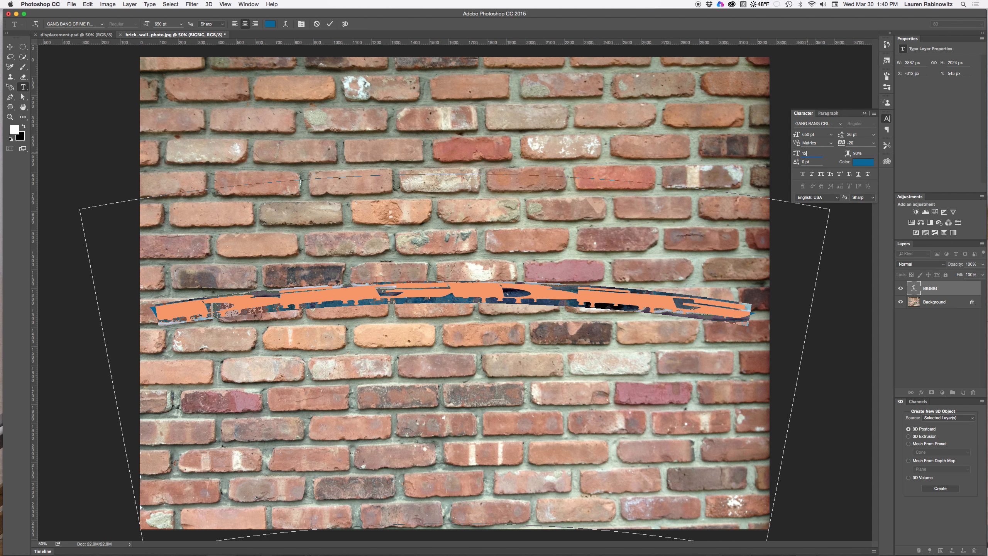
Set the BIGBIG text's horizontal scale to 80% and move the lettering down towards the middle of the brick wall
{"action": "left_click", "coordinate": [863, 153]}
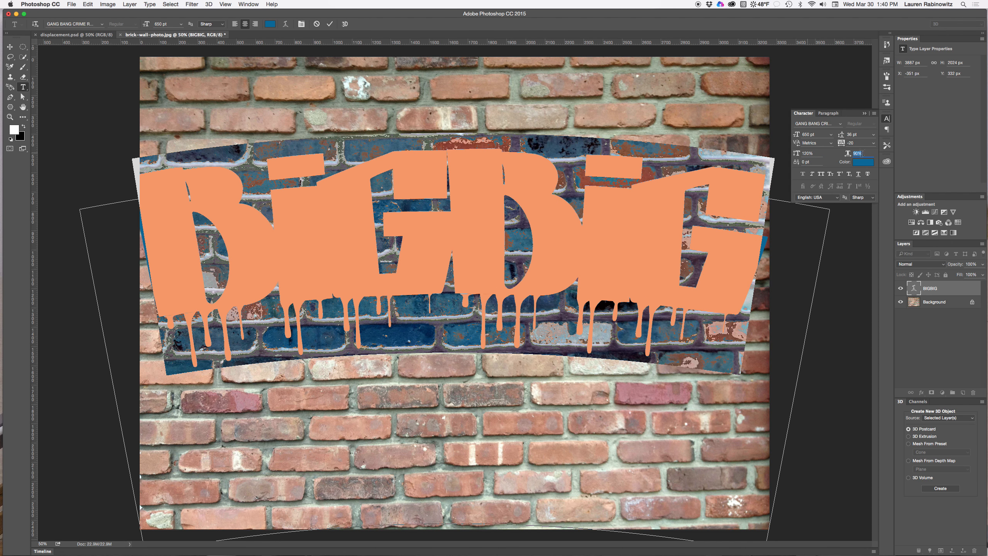
{"action": "type", "text": "0"}
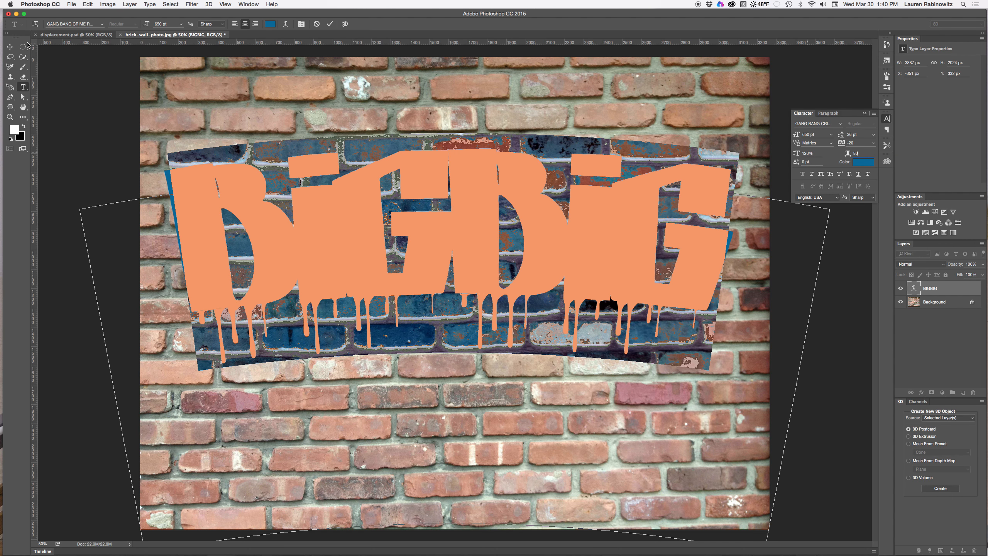
{"action": "left_click", "coordinate": [10, 47]}
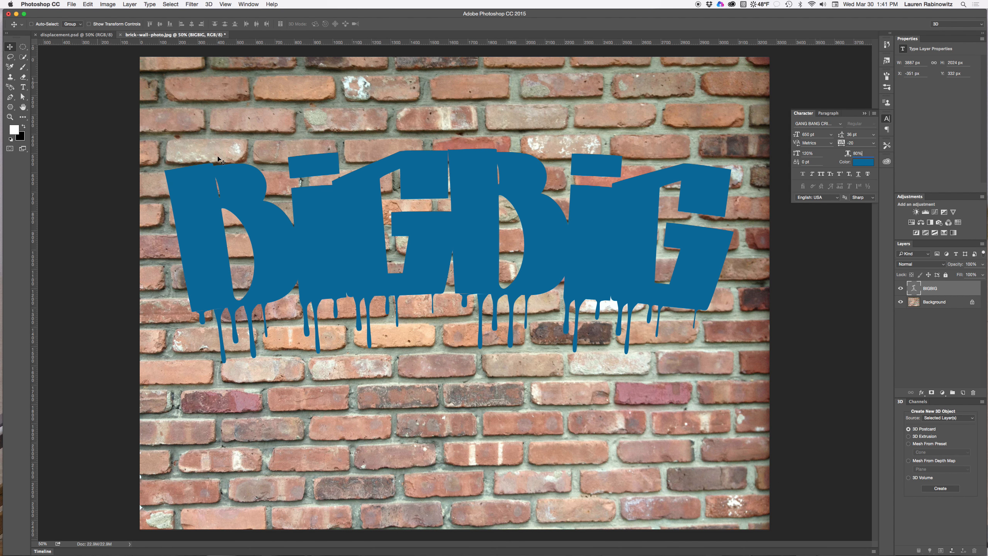
{"action": "left_click_drag", "start_coordinate": [331, 217], "coordinate": [338, 245]}
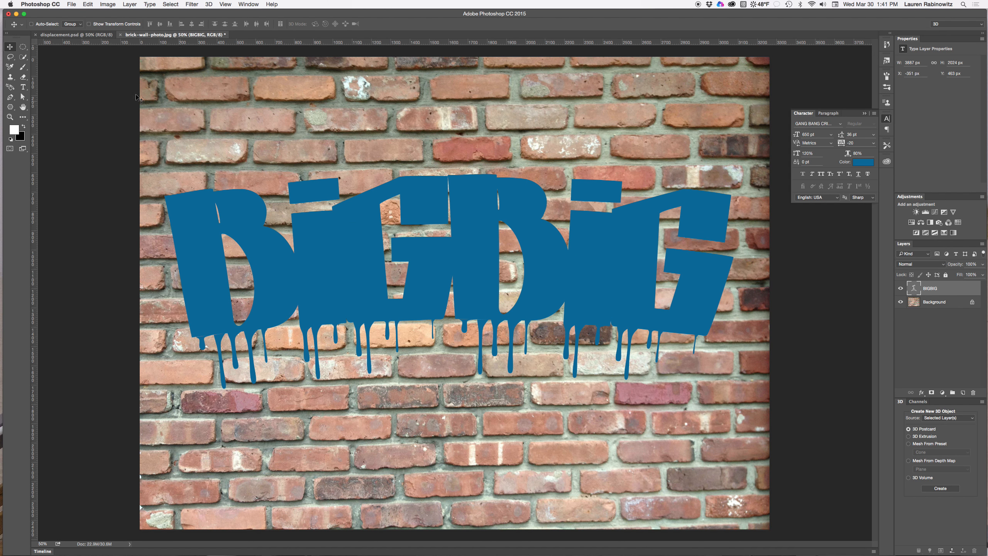
Slightly increase the Arc warp's bend on the BIGBIG lettering and recentre the text on the wall
{"action": "left_click", "coordinate": [150, 4]}
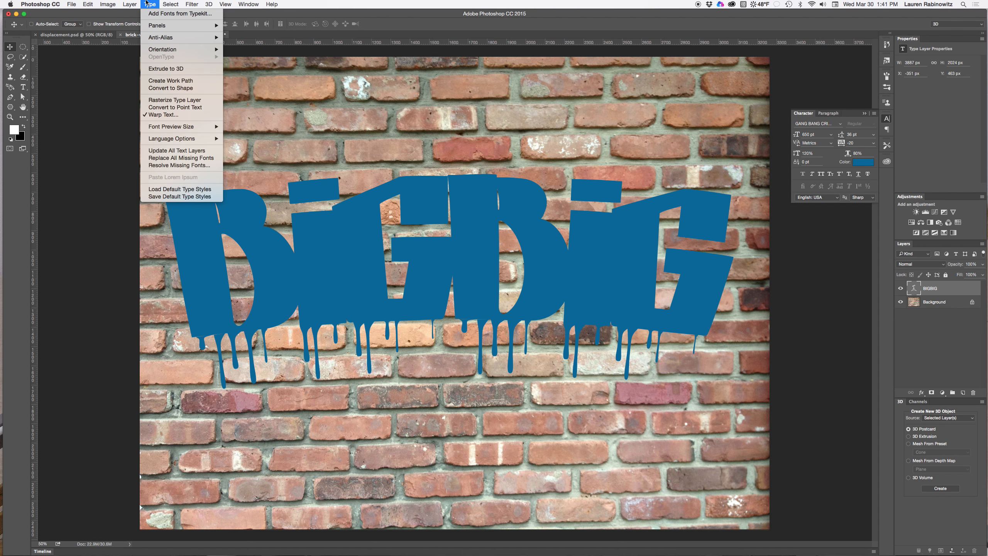
{"action": "left_click", "coordinate": [164, 115]}
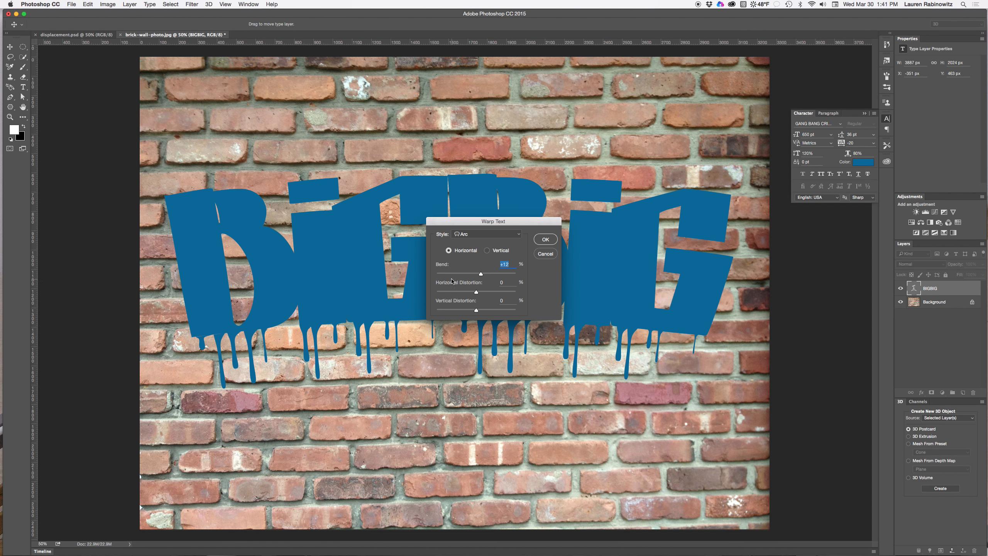
{"action": "left_click_drag", "start_coordinate": [482, 274], "coordinate": [482, 275]}
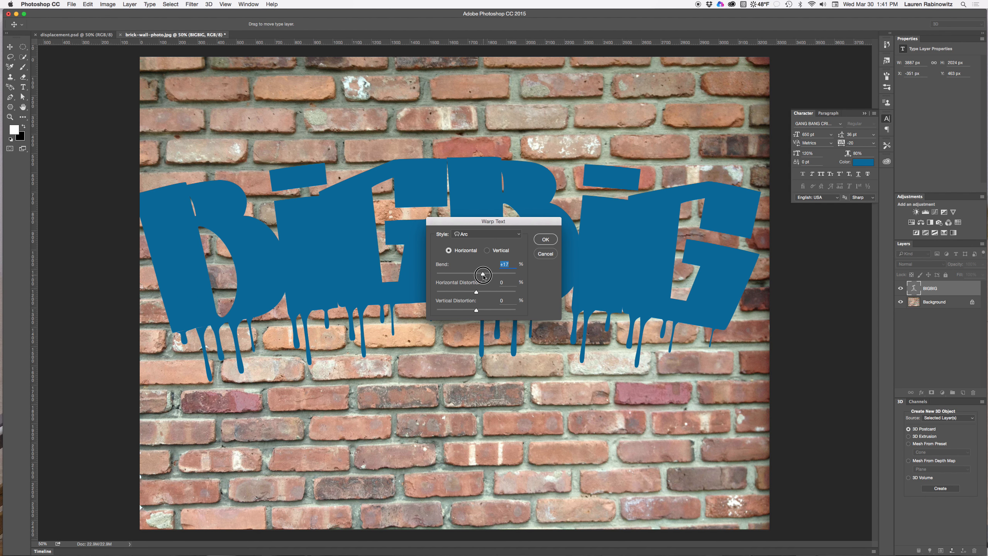
{"action": "left_click", "coordinate": [545, 240]}
{"action": "left_click_drag", "start_coordinate": [475, 264], "coordinate": [482, 270]}
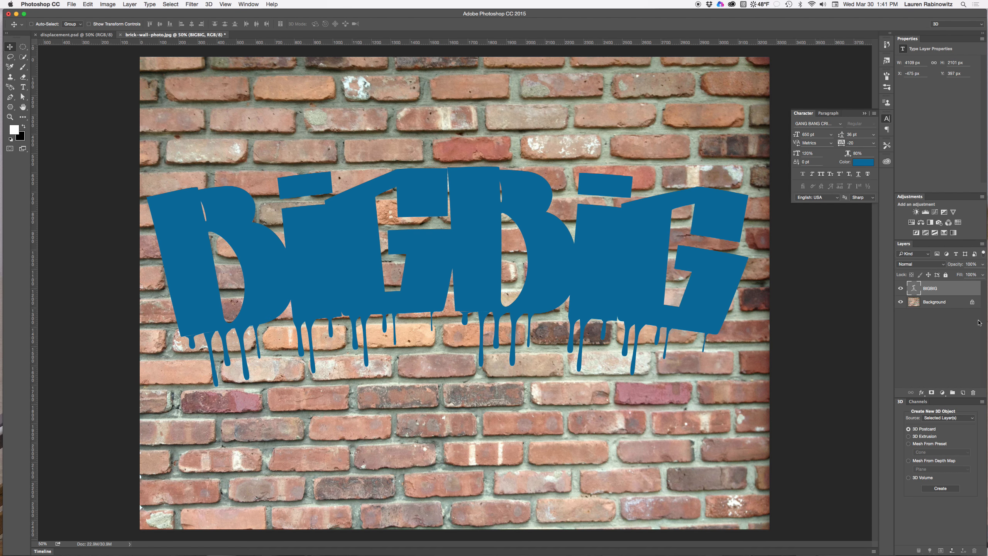
Add Stroke, Inner Shadow, Gradient Overlay and Outer Glow layer effects to the BIGBIG text layer
{"action": "double_click", "coordinate": [969, 288]}
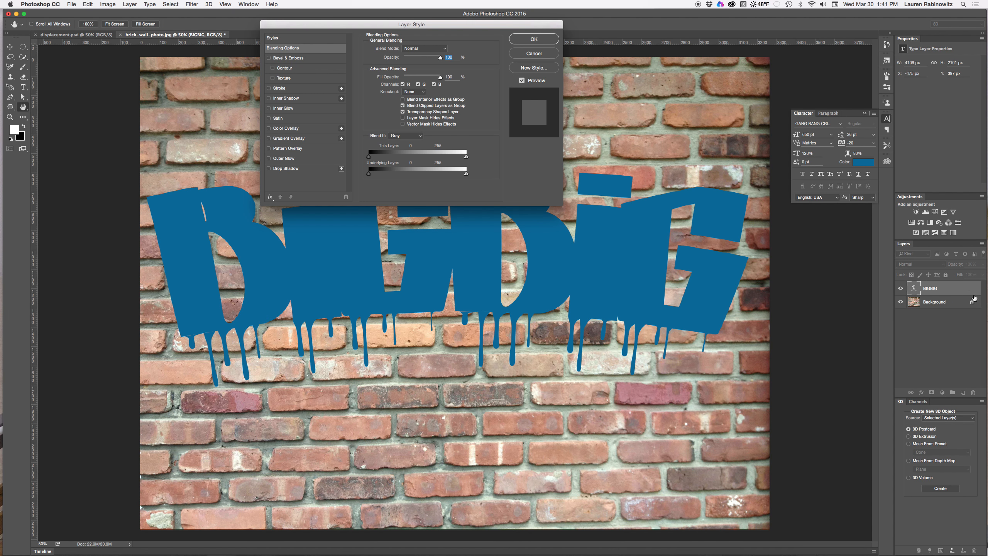
{"action": "left_click_drag", "start_coordinate": [458, 27], "coordinate": [690, 16]}
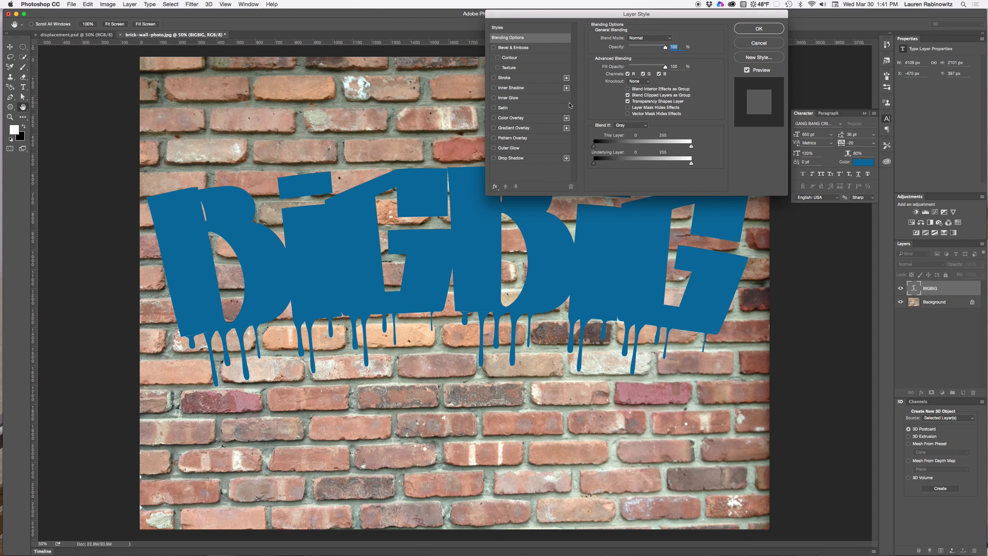
{"action": "left_click", "coordinate": [540, 79]}
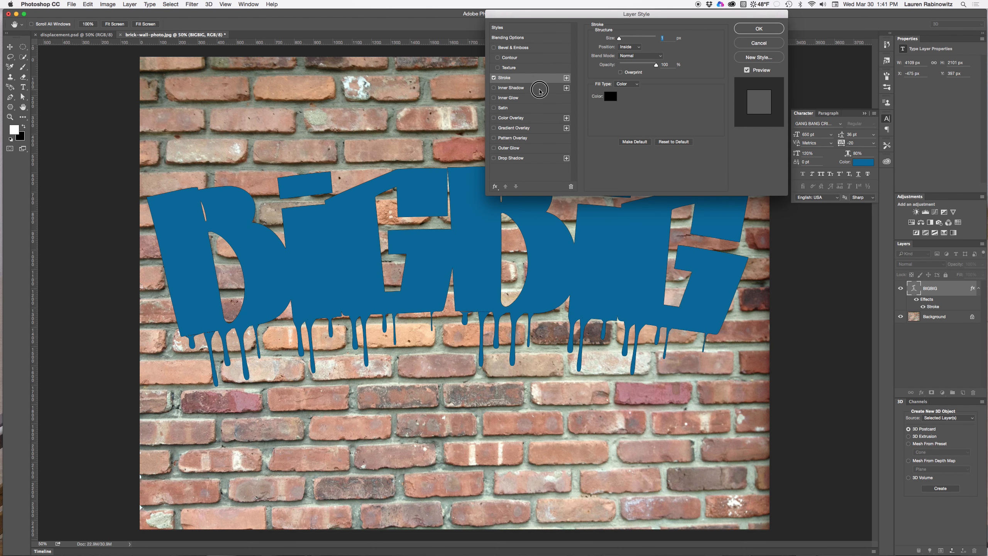
{"action": "left_click", "coordinate": [540, 88]}
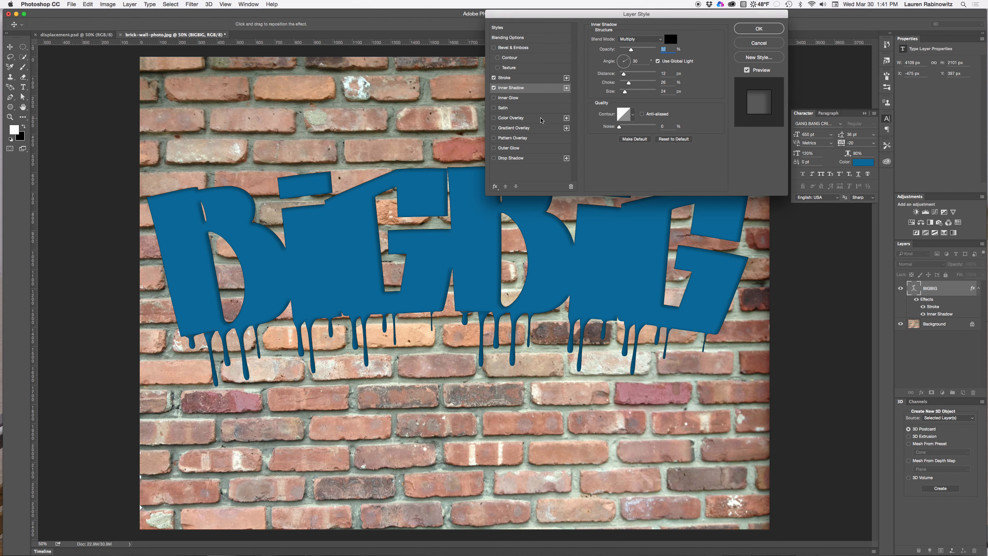
{"action": "left_click", "coordinate": [541, 131]}
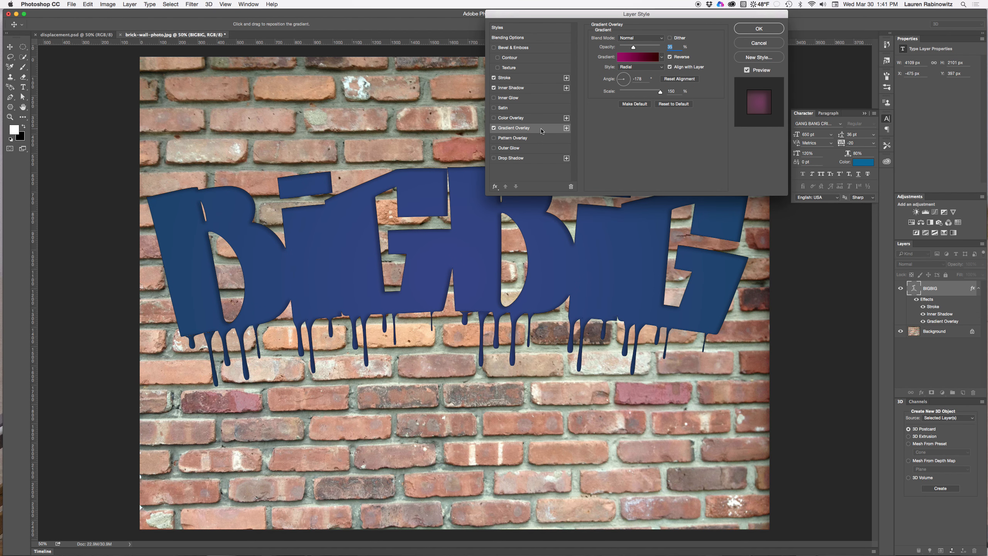
{"action": "left_click", "coordinate": [538, 149]}
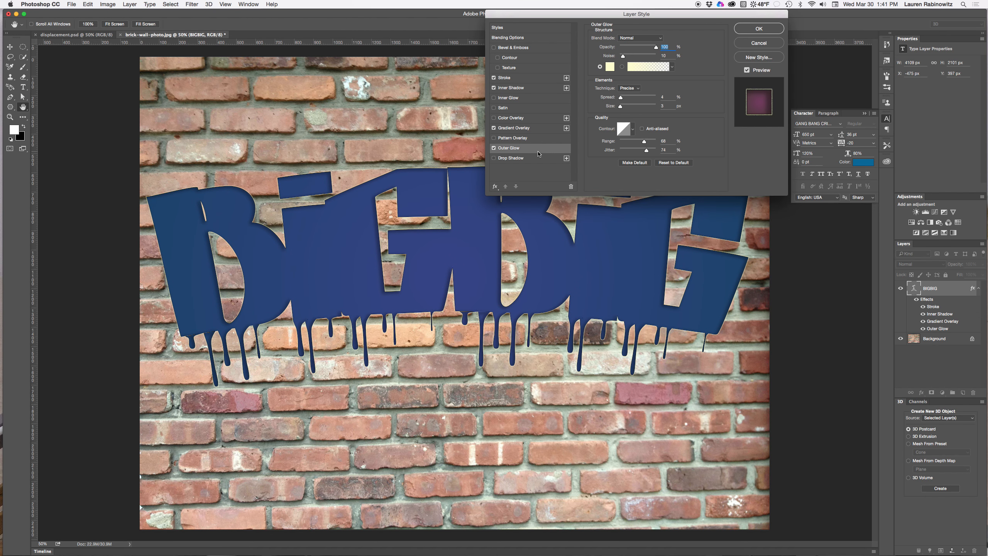
Change the colour of the lettering's Stroke effect to pale yellow #ffffcc
{"action": "left_click", "coordinate": [536, 81]}
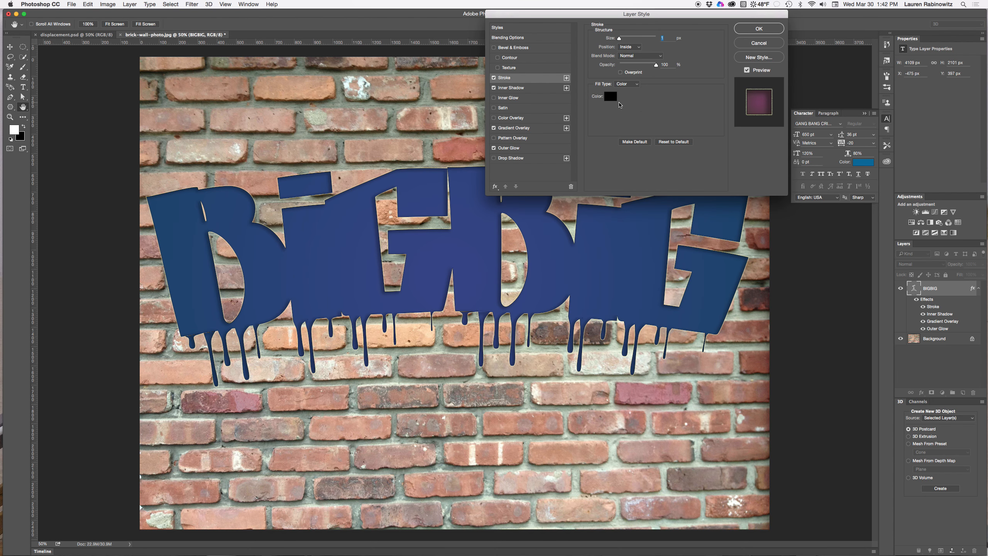
{"action": "left_click", "coordinate": [611, 97]}
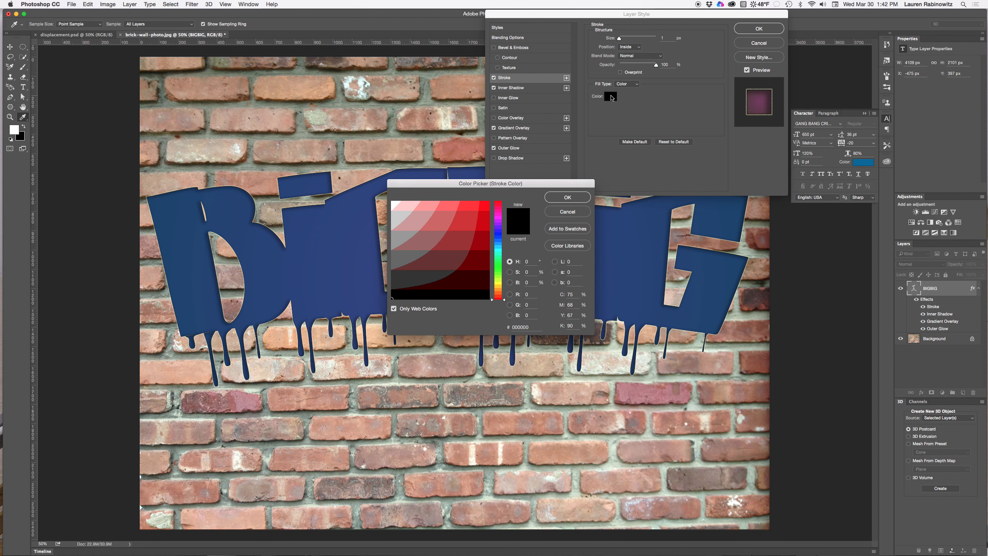
{"action": "left_click", "coordinate": [500, 284]}
{"action": "left_click", "coordinate": [408, 205]}
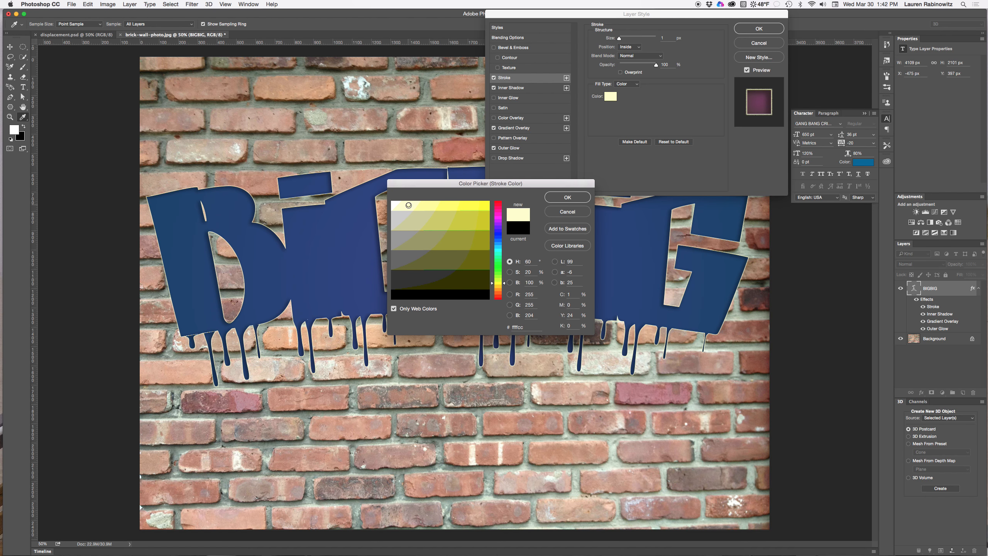
{"action": "left_click", "coordinate": [571, 197]}
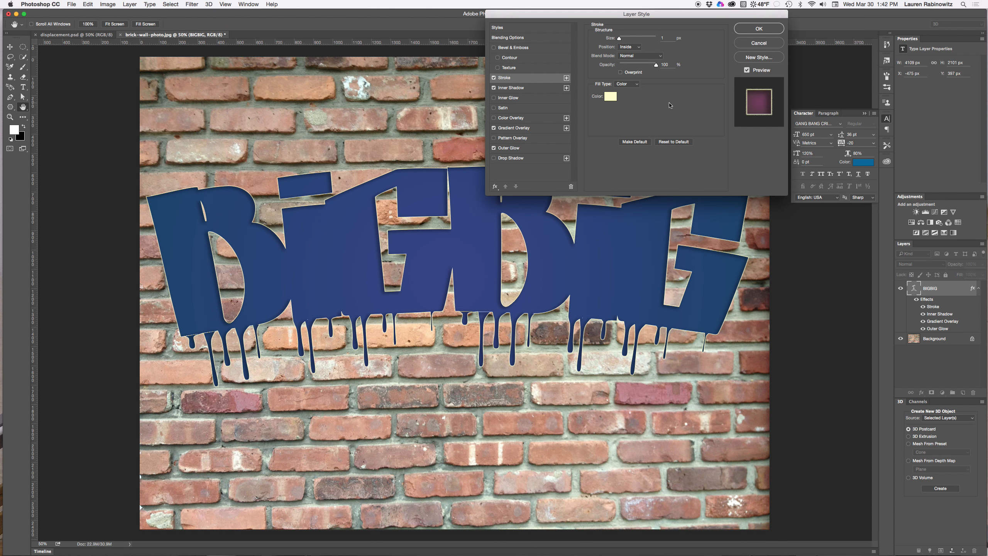
Gradually increase the size of the lettering's Stroke effect to 13 px
{"action": "left_click_drag", "start_coordinate": [620, 39], "coordinate": [621, 39]}
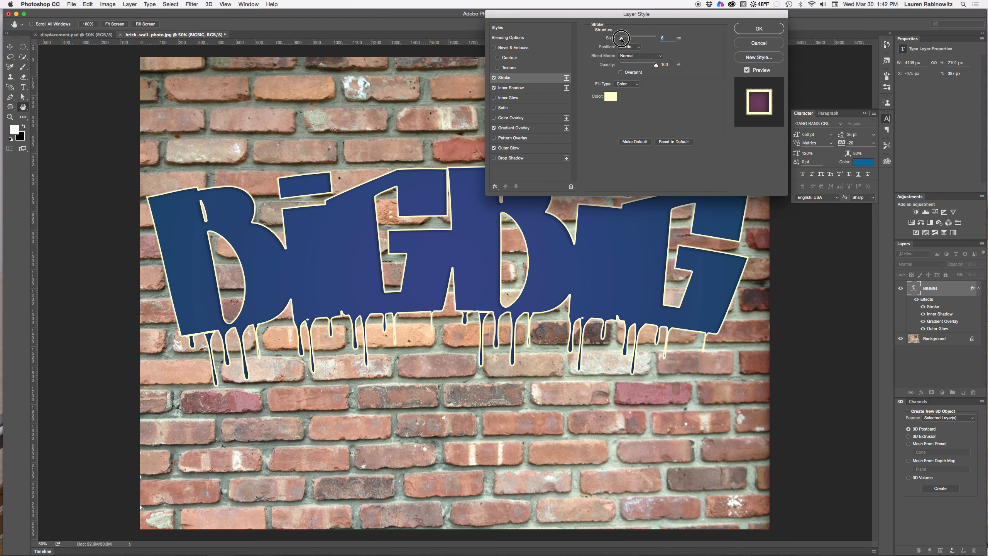
{"action": "left_click_drag", "start_coordinate": [621, 39], "coordinate": [623, 39]}
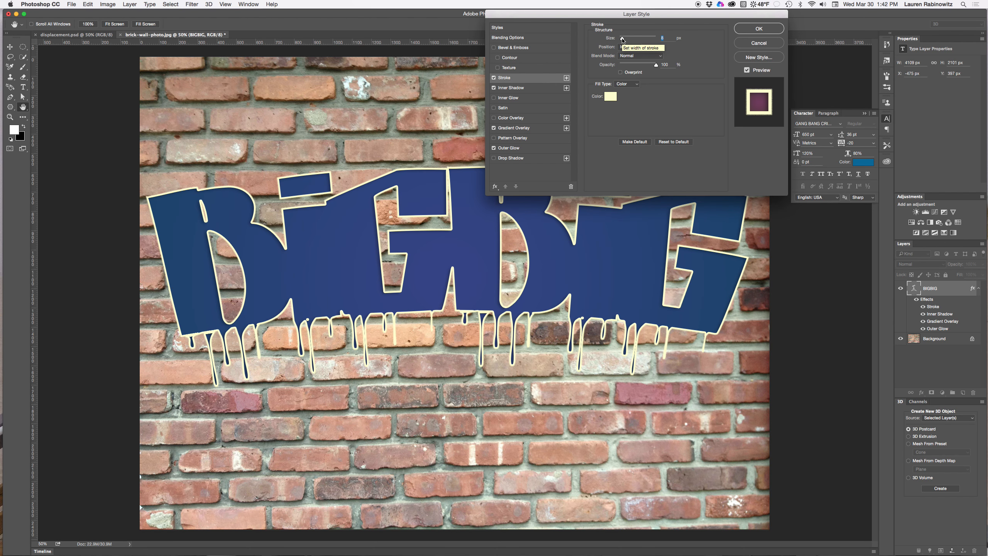
{"action": "left_click_drag", "start_coordinate": [623, 39], "coordinate": [624, 39]}
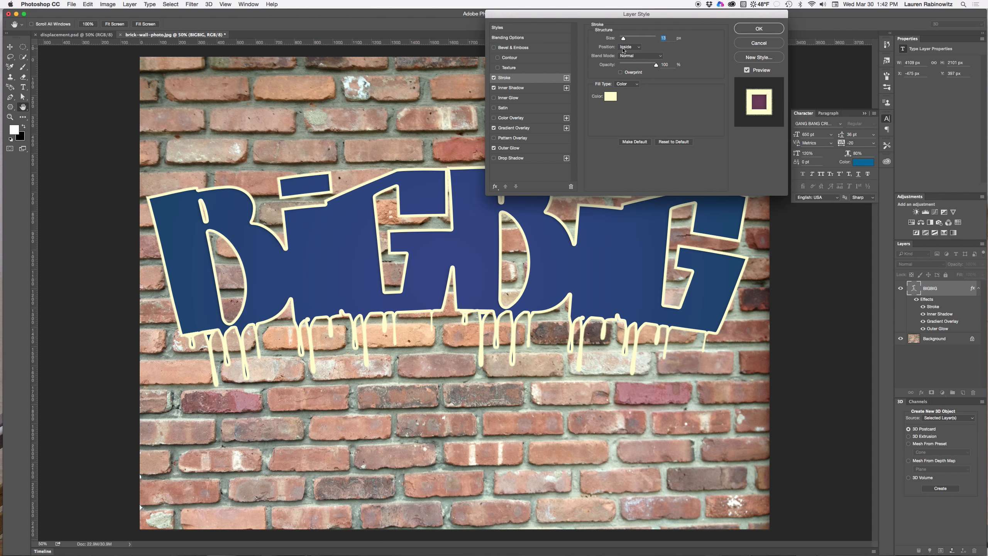
Position the lettering's Stroke outside, and set its Inner Shadow to Normal blending with a 24 px distance and a larger size
{"action": "left_click", "coordinate": [636, 48]}
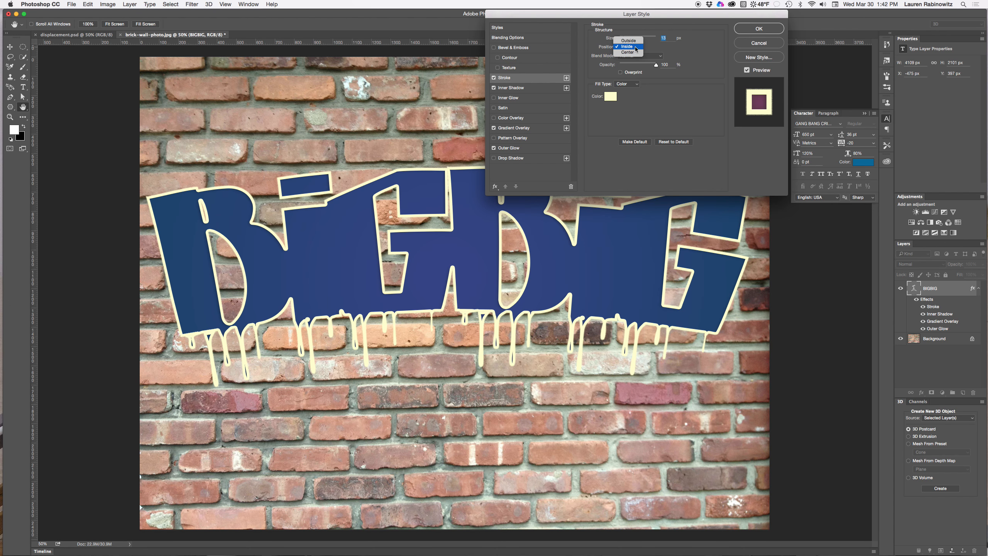
{"action": "left_click", "coordinate": [636, 41]}
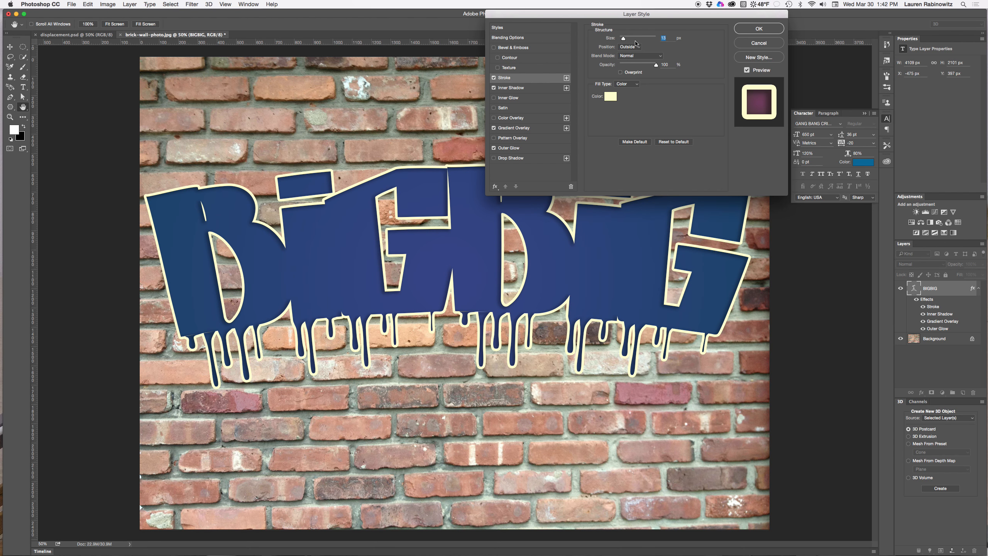
{"action": "left_click", "coordinate": [544, 91]}
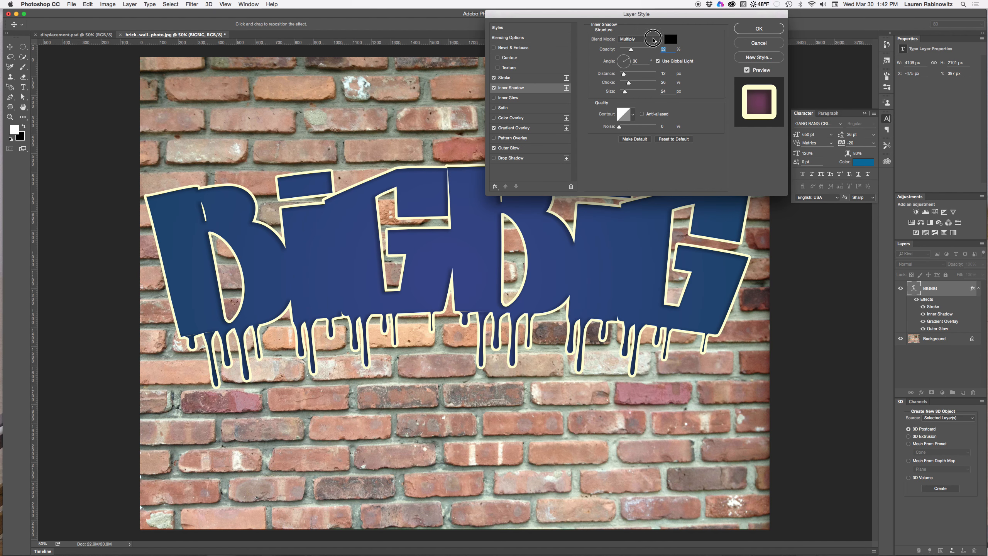
{"action": "left_click", "coordinate": [653, 40]}
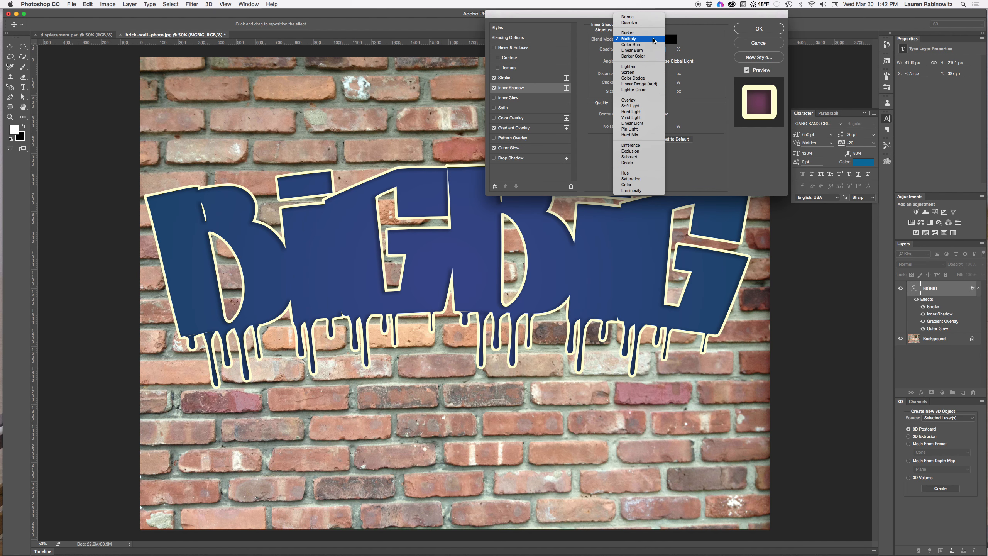
{"action": "left_click", "coordinate": [652, 17]}
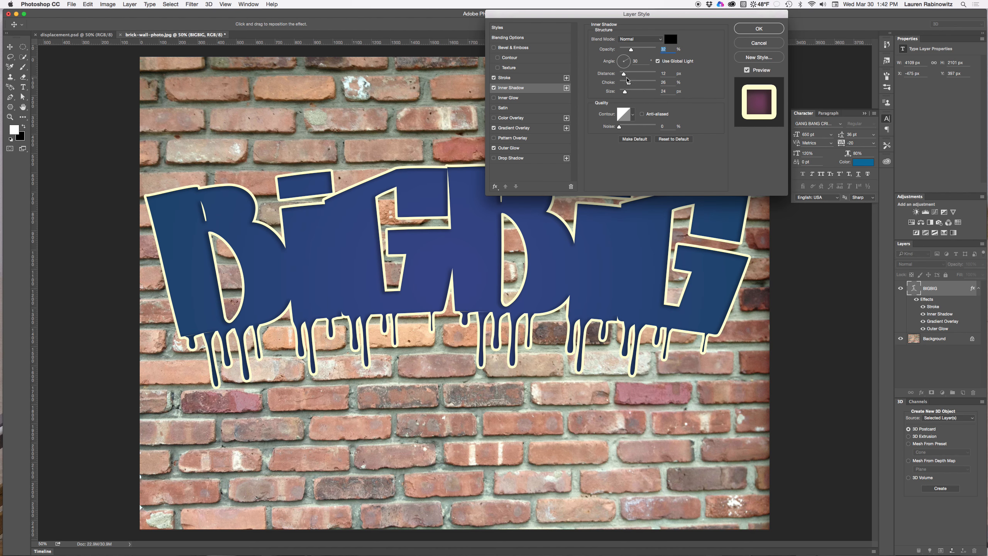
{"action": "left_click_drag", "start_coordinate": [624, 76], "coordinate": [632, 92]}
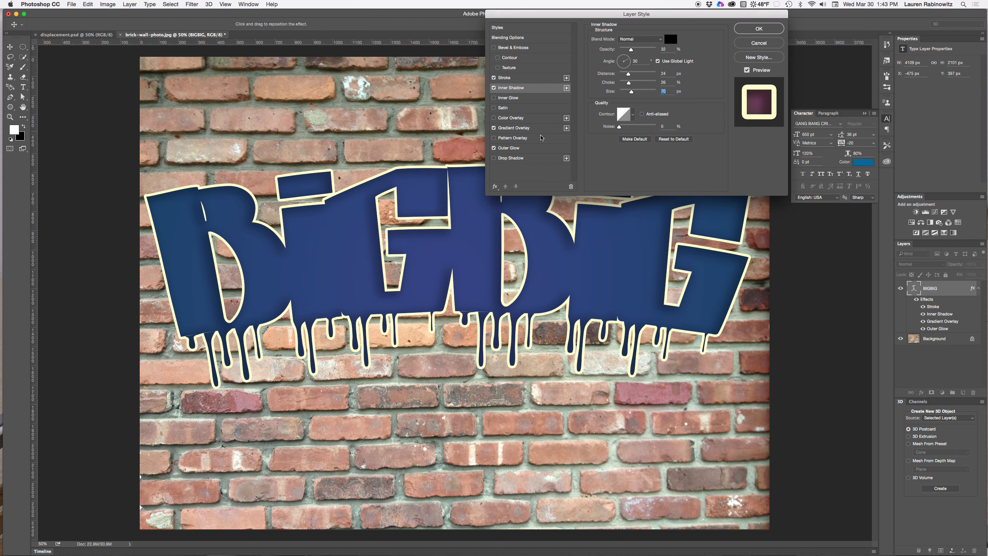
Try several preset gradients on the lettering's Gradient Overlay, ending with a blue-to-orange one
{"action": "left_click", "coordinate": [544, 130]}
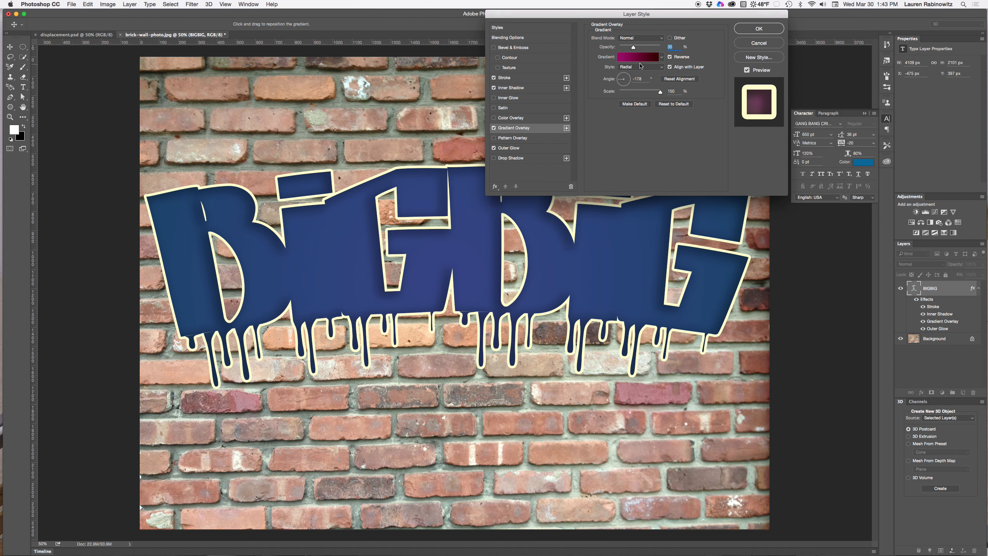
{"action": "left_click", "coordinate": [661, 57]}
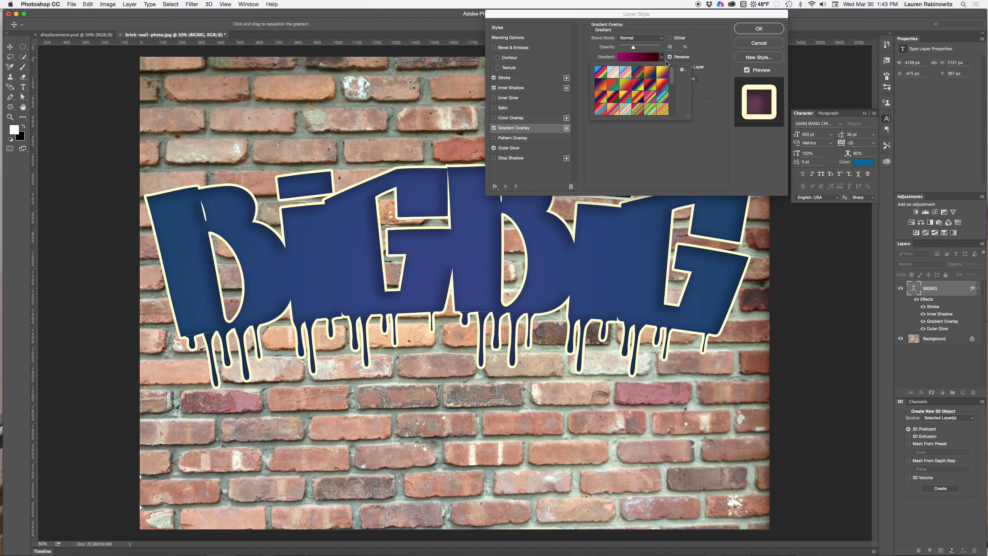
{"action": "left_click_drag", "start_coordinate": [672, 77], "coordinate": [670, 102]}
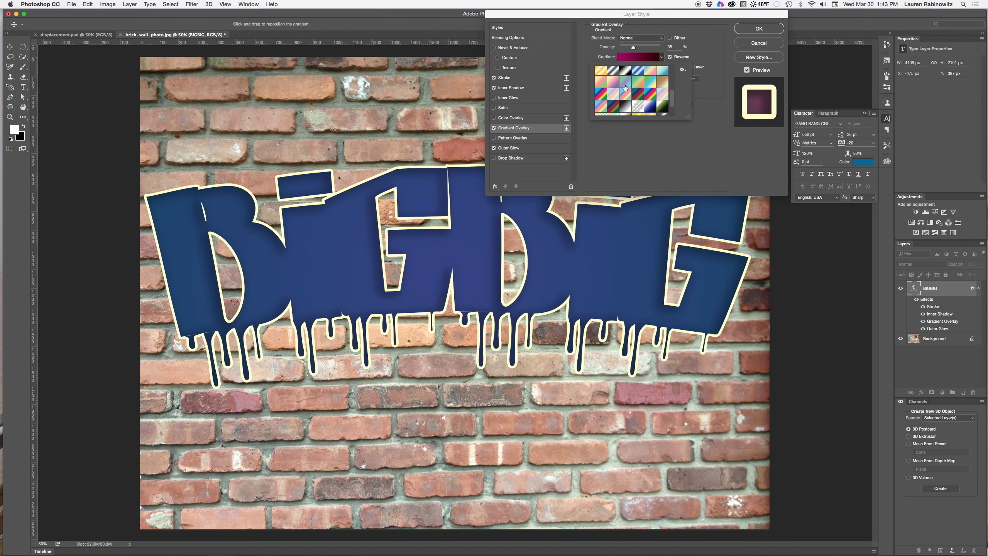
{"action": "left_click", "coordinate": [624, 83]}
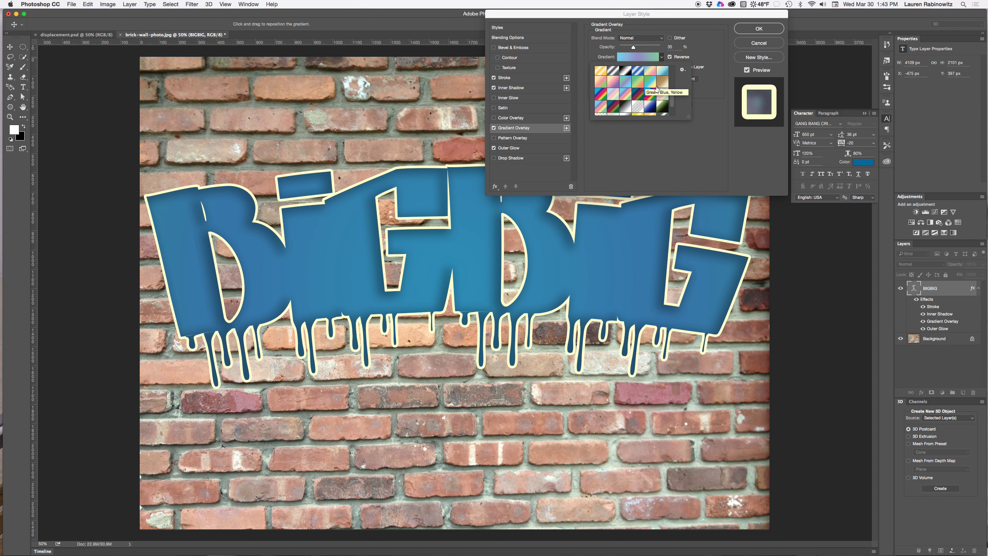
{"action": "left_click_drag", "start_coordinate": [672, 100], "coordinate": [677, 82]}
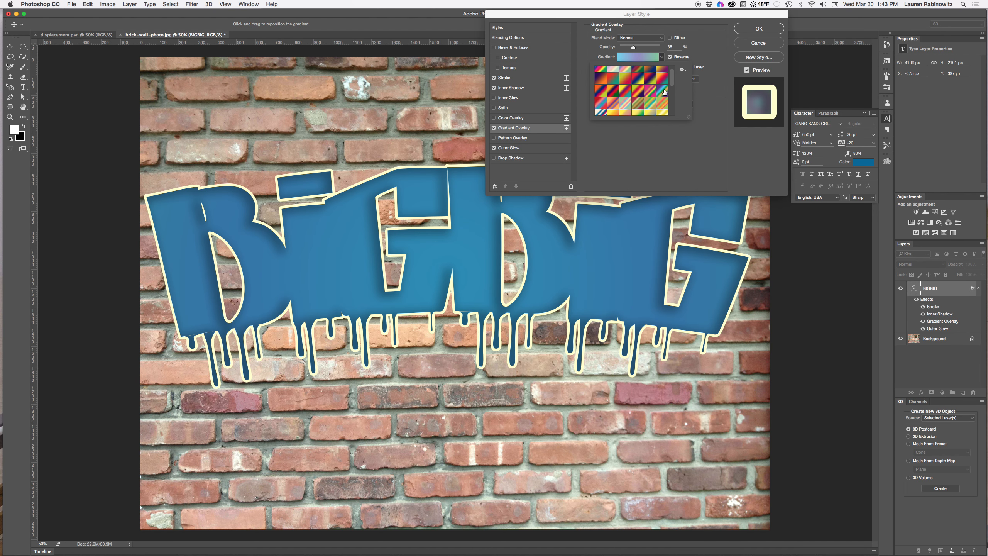
{"action": "left_click", "coordinate": [601, 79]}
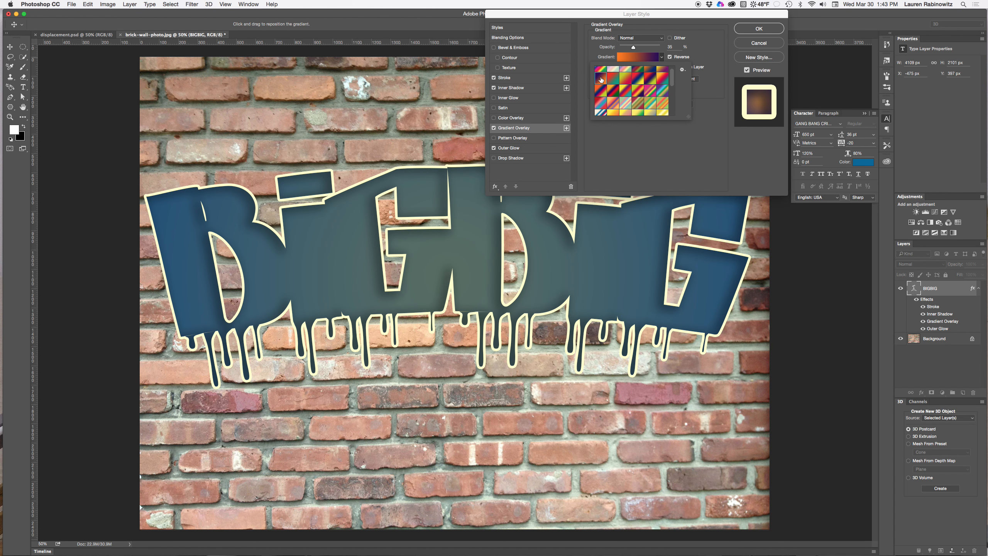
{"action": "left_click_drag", "start_coordinate": [673, 79], "coordinate": [676, 72]}
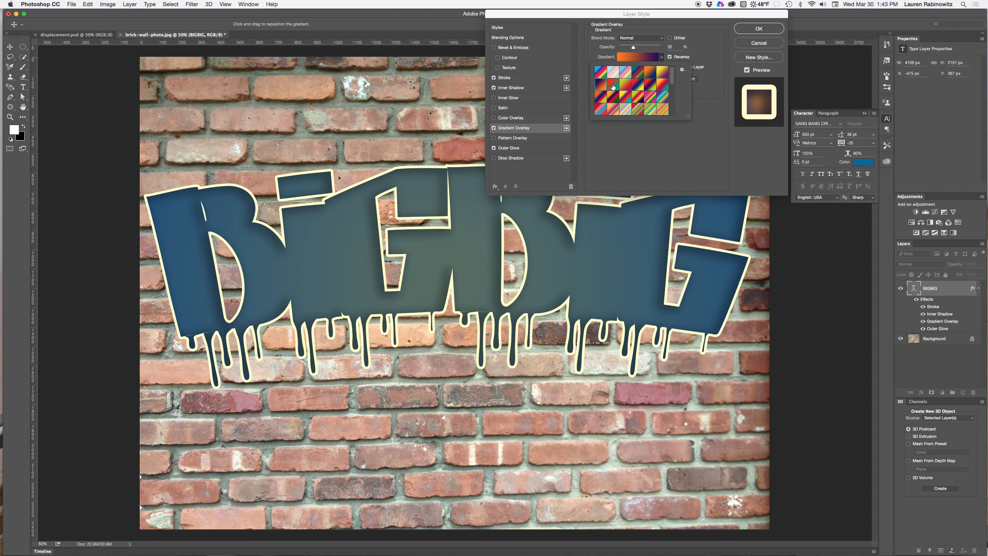
{"action": "left_click", "coordinate": [613, 85]}
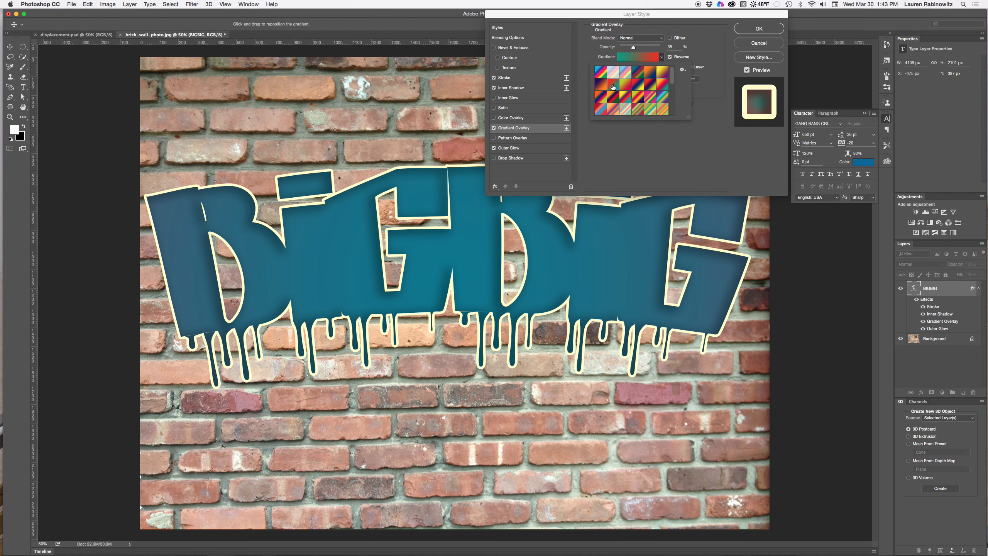
{"action": "left_click", "coordinate": [601, 85]}
{"action": "left_click", "coordinate": [651, 73]}
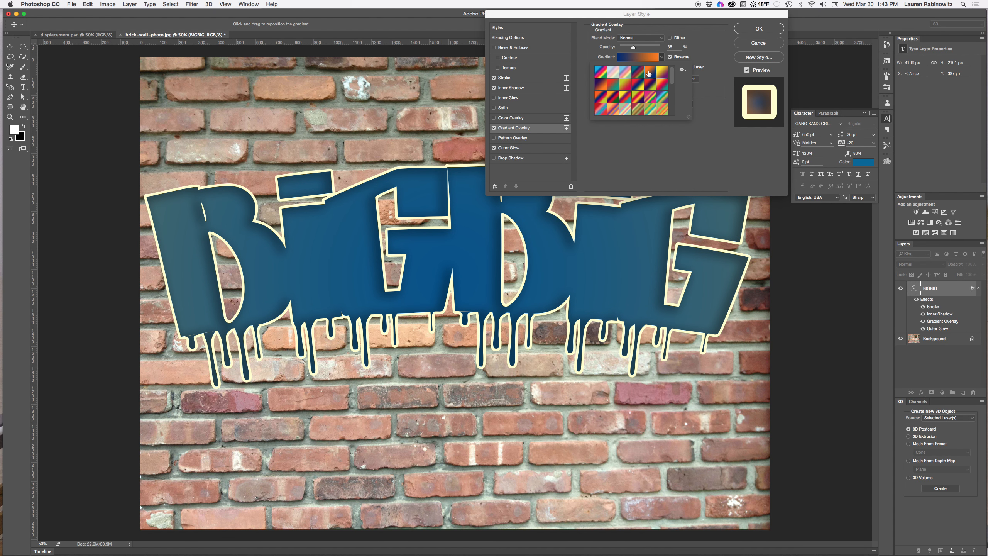
Set the Gradient Overlay to Linear style running vertically with orange above blue, at 116% scale and 57% opacity
{"action": "left_click", "coordinate": [705, 53]}
{"action": "mouse_move", "coordinate": [614, 80]}
{"action": "left_mouse_down"}
{"action": "mouse_move", "coordinate": [627, 67]}
{"action": "mouse_move", "coordinate": [623, 86]}
{"action": "left_mouse_up"}
{"action": "left_click", "coordinate": [650, 71]}
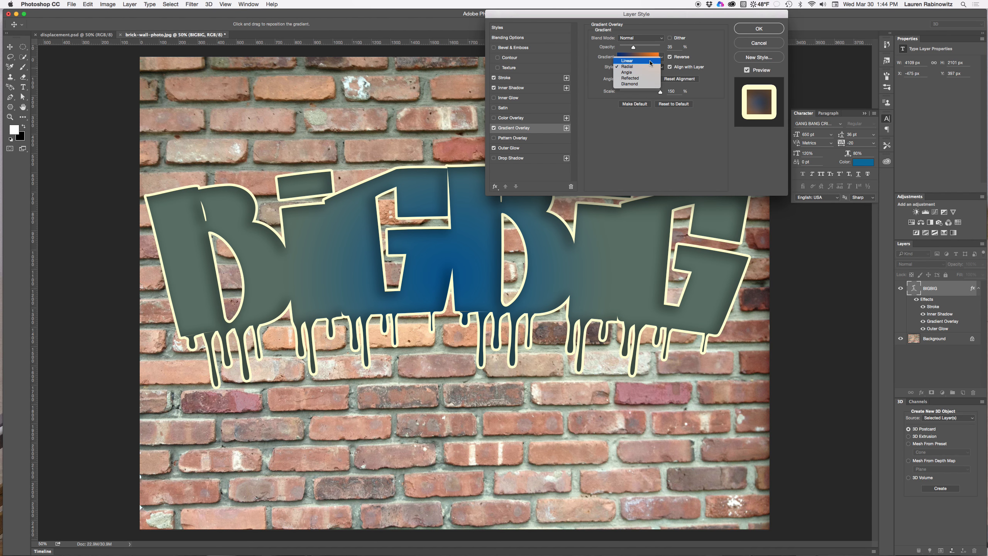
{"action": "left_click", "coordinate": [651, 62]}
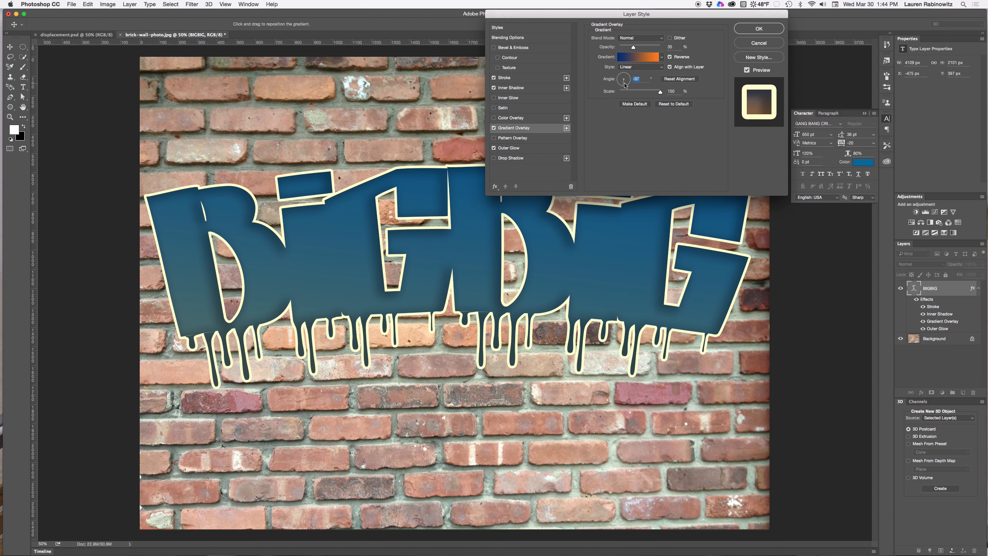
{"action": "left_click_drag", "start_coordinate": [627, 86], "coordinate": [619, 80]}
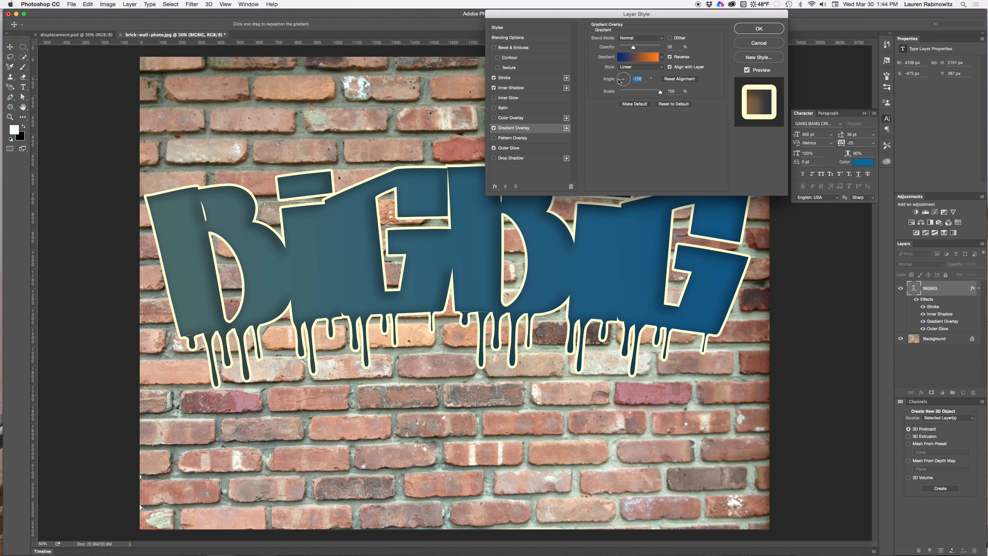
{"action": "left_click_drag", "start_coordinate": [650, 93], "coordinate": [623, 73]}
{"action": "left_click", "coordinate": [622, 87]}
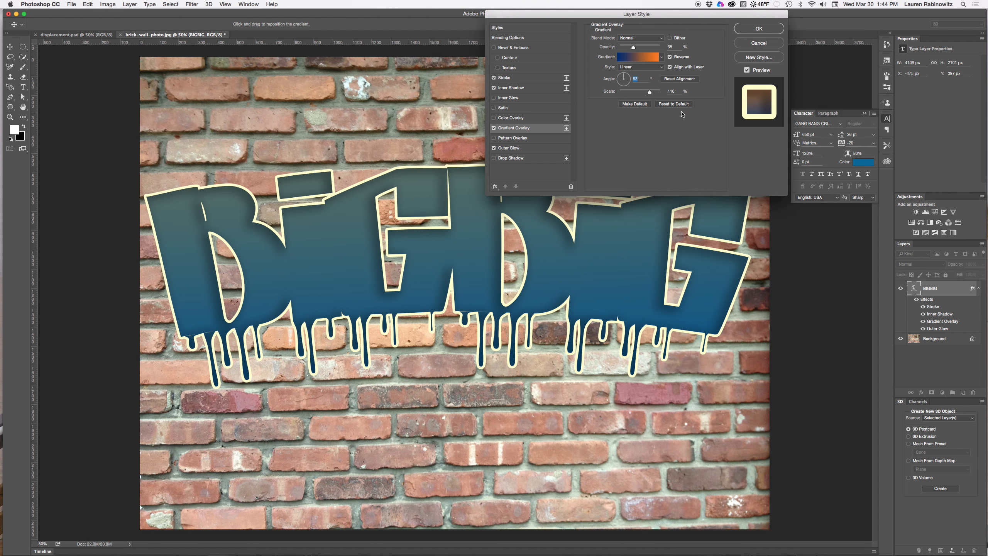
{"action": "left_click_drag", "start_coordinate": [633, 48], "coordinate": [643, 49]}
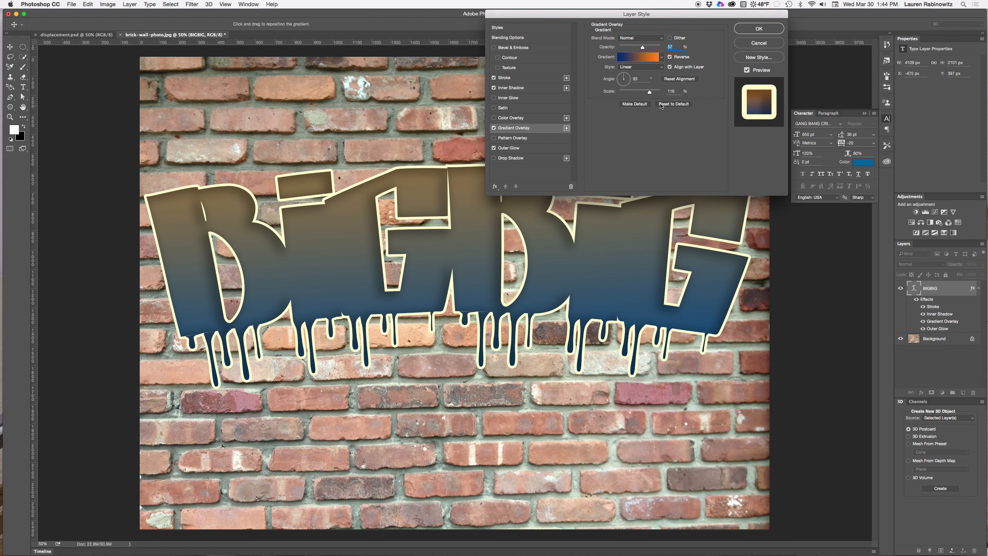
Apply the multicoloured yellow-green, red, blue and orange preset gradient to the Gradient Overlay and slightly raise its opacity
{"action": "left_click", "coordinate": [662, 58]}
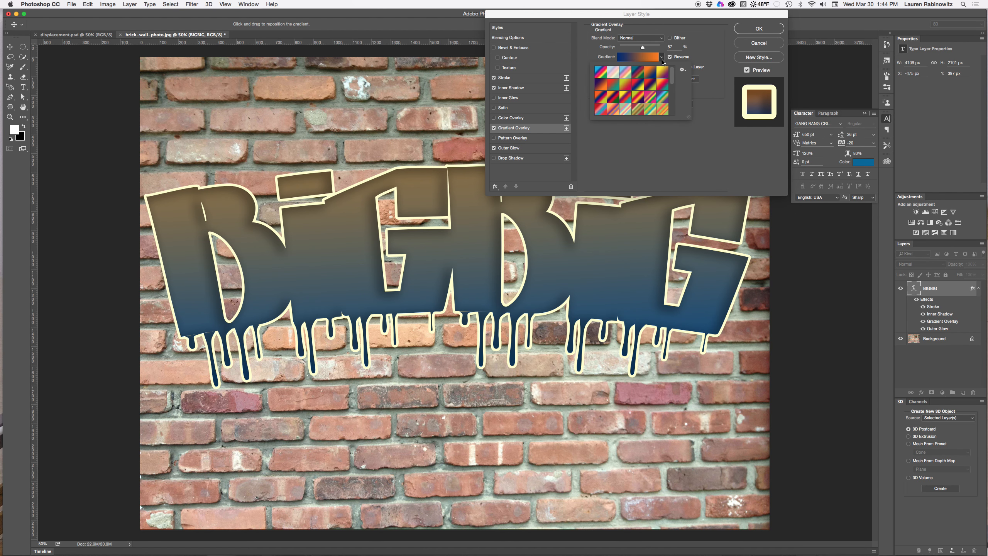
{"action": "left_click", "coordinate": [601, 99]}
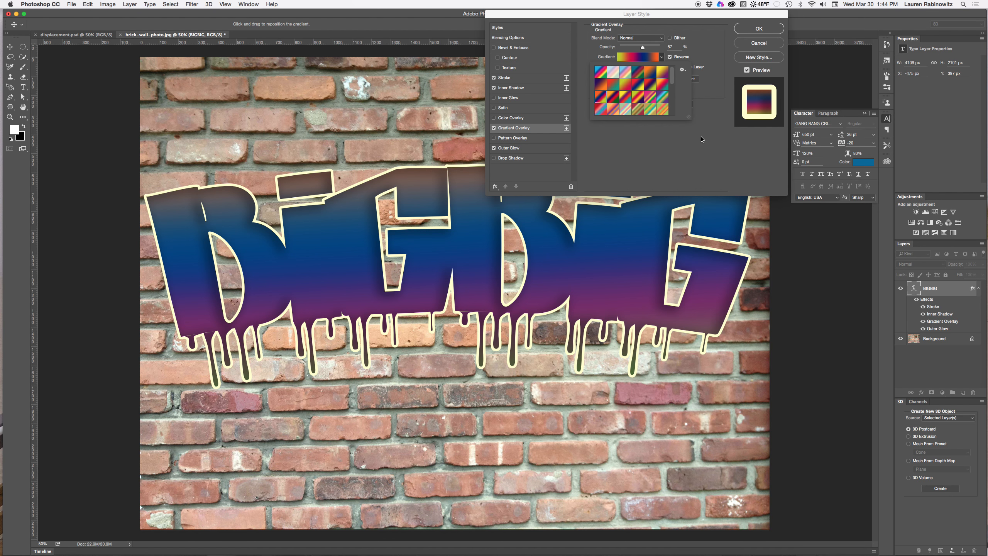
{"action": "left_click", "coordinate": [714, 81]}
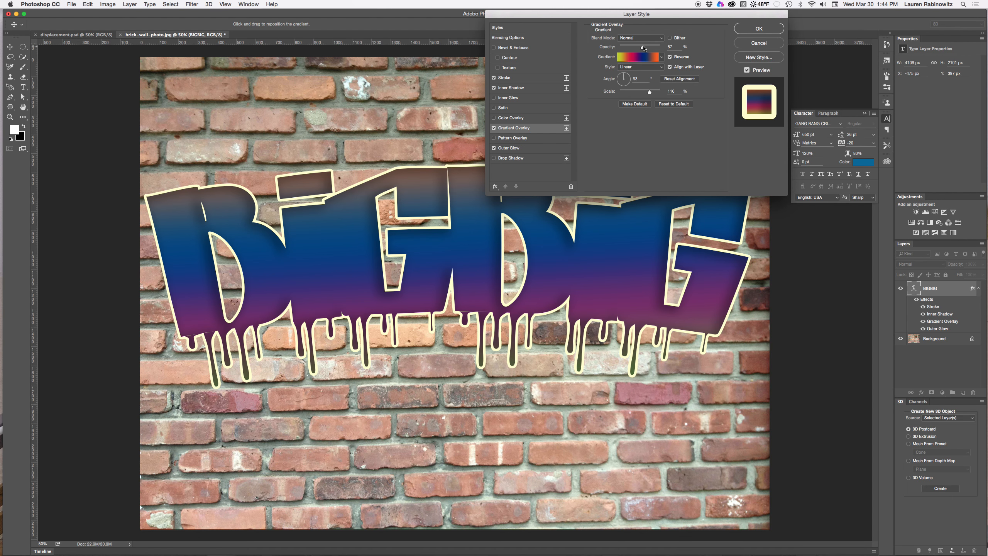
{"action": "left_click_drag", "start_coordinate": [644, 47], "coordinate": [646, 48]}
Change the Outer Glow colour to light green #ccff66, set its spread to 24% and increase its size
{"action": "left_click", "coordinate": [544, 150]}
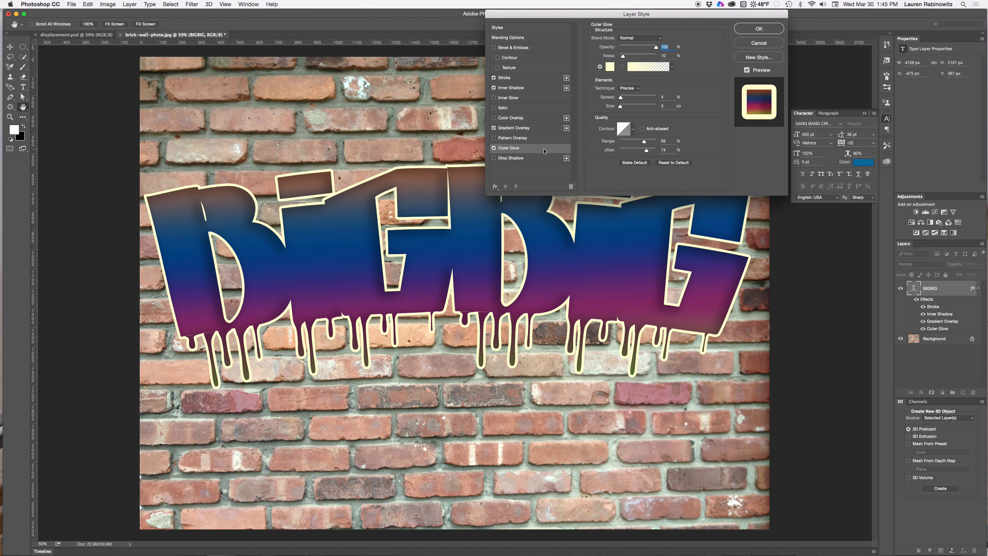
{"action": "left_click", "coordinate": [609, 66]}
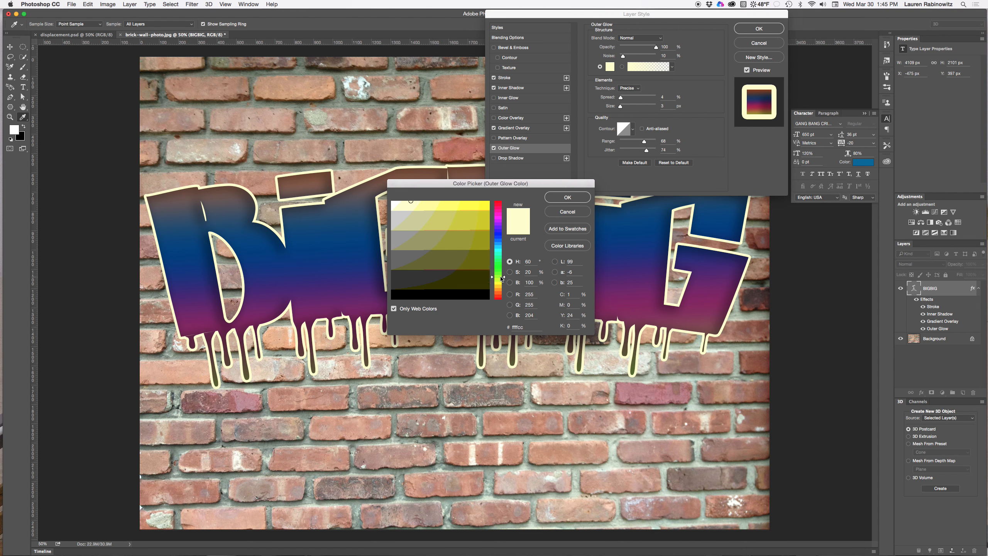
{"action": "left_click", "coordinate": [498, 277]}
{"action": "left_click", "coordinate": [446, 204]}
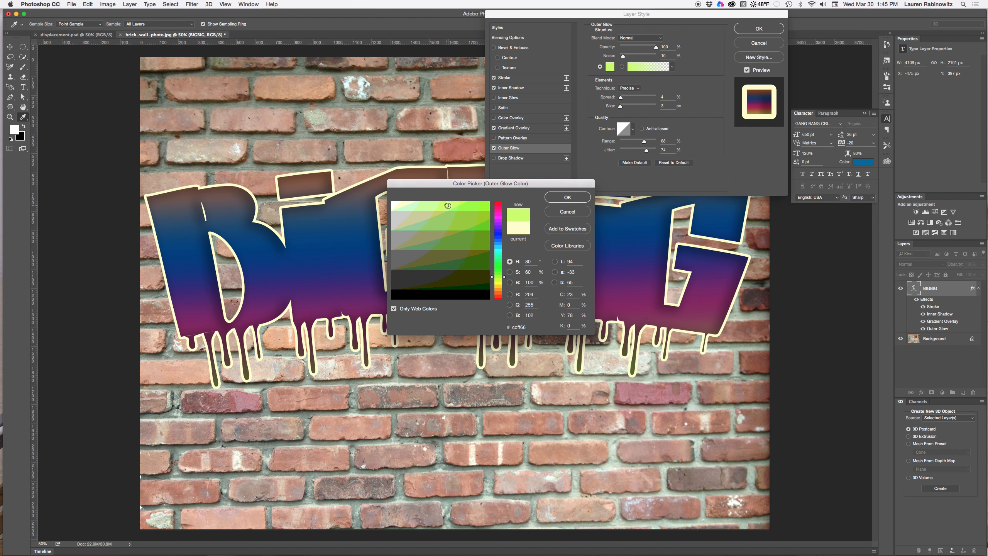
{"action": "left_click", "coordinate": [567, 198]}
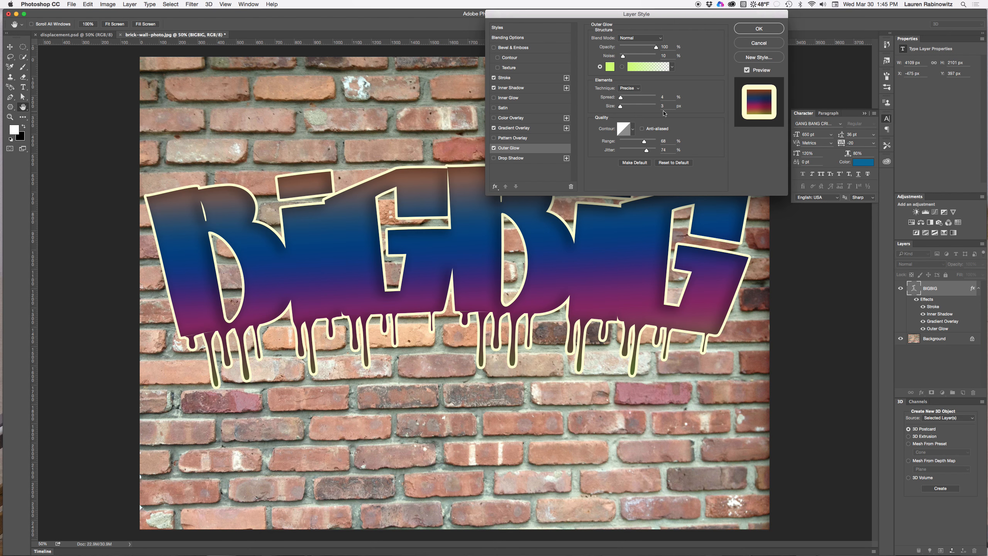
{"action": "left_click_drag", "start_coordinate": [621, 98], "coordinate": [629, 107]}
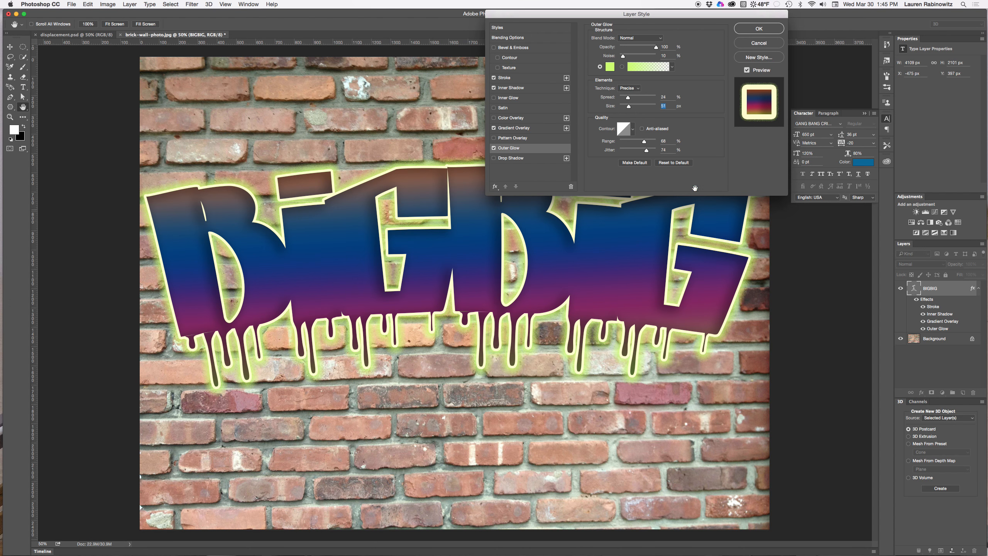
Slightly lower the opacity of the lettering's Stroke effect and apply the layer style settings
{"action": "left_click", "coordinate": [540, 79]}
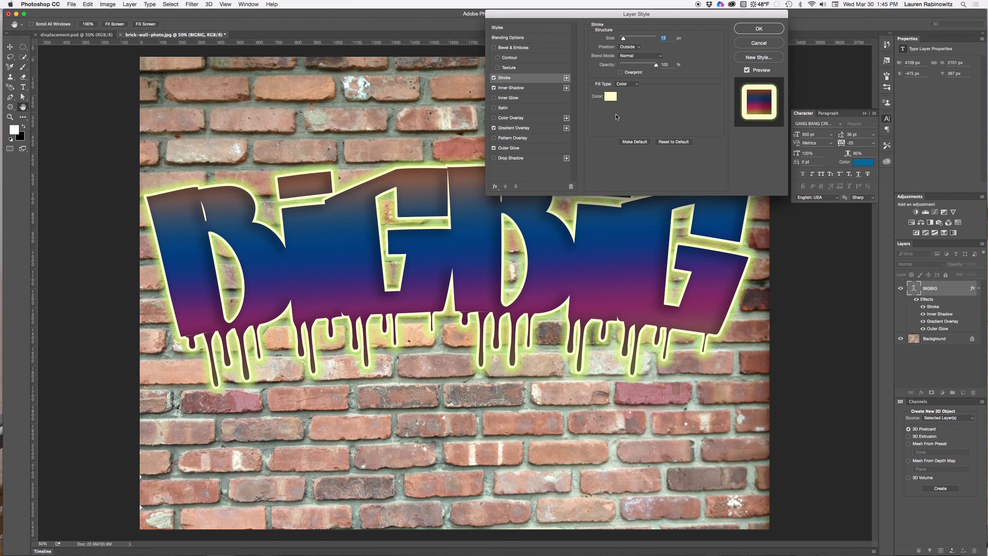
{"action": "left_click_drag", "start_coordinate": [655, 65], "coordinate": [651, 68]}
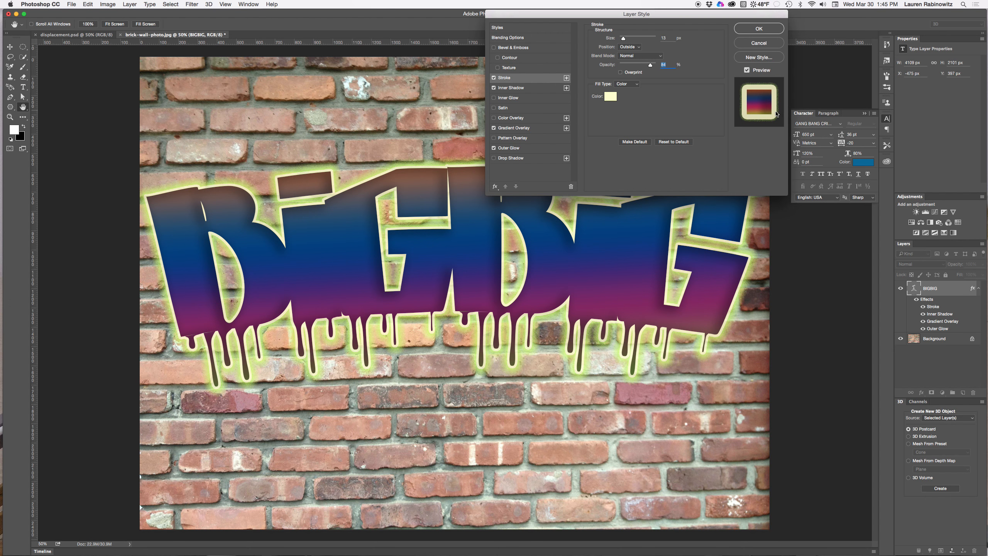
{"action": "left_click", "coordinate": [758, 29]}
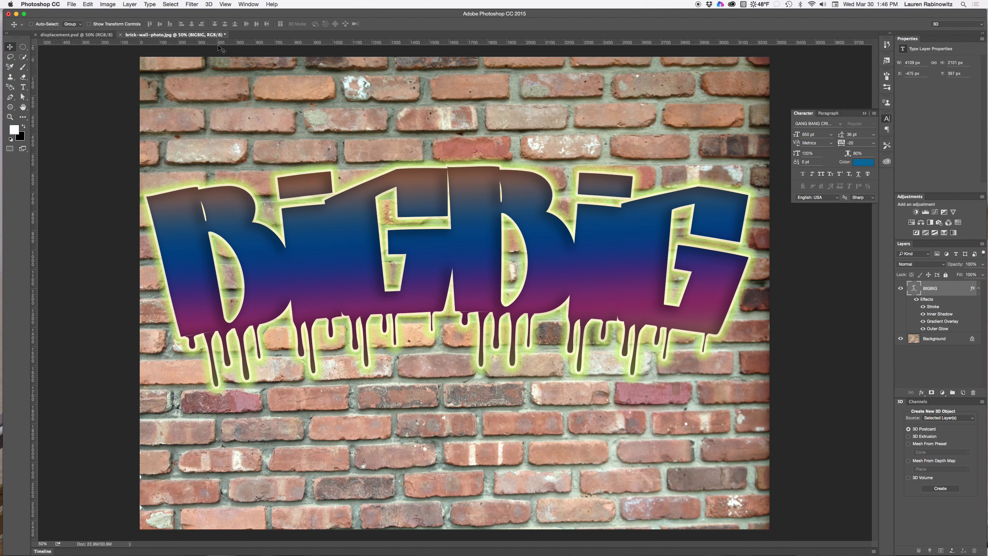
Convert the BIGBIG text layer to a Smart Object
{"action": "left_click", "coordinate": [191, 4]}
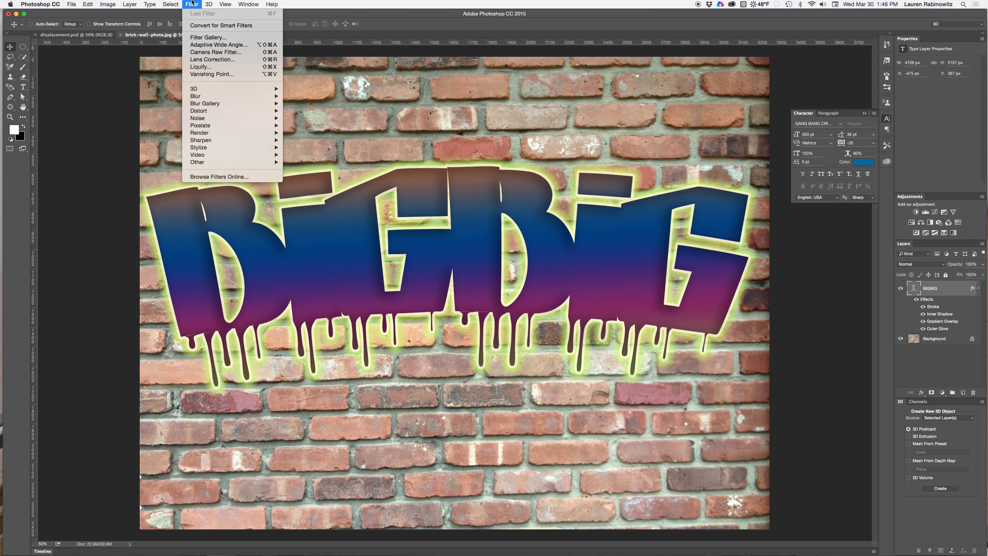
{"action": "mouse_move", "coordinate": [209, 4]}
{"action": "left_click", "coordinate": [959, 293]}
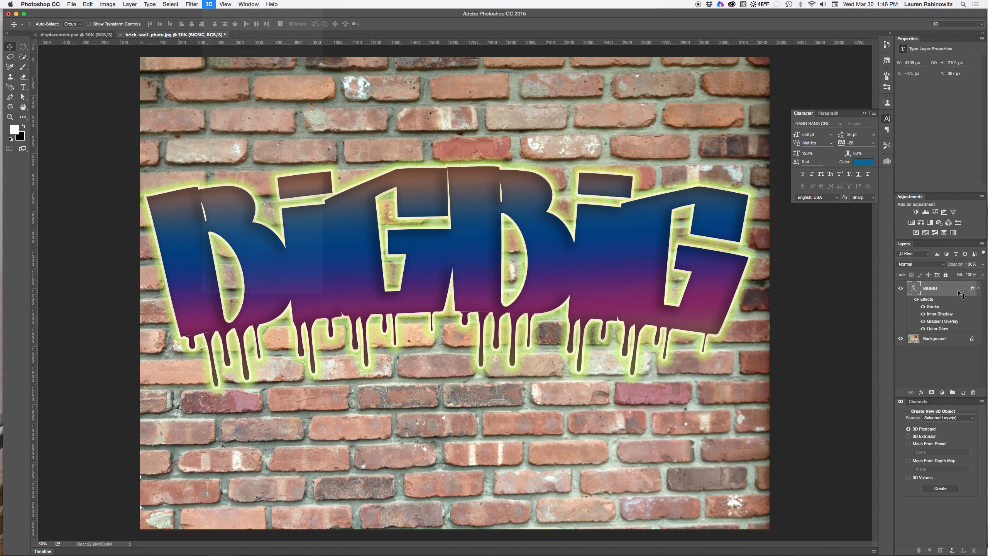
{"action": "right_click", "coordinate": [952, 292]}
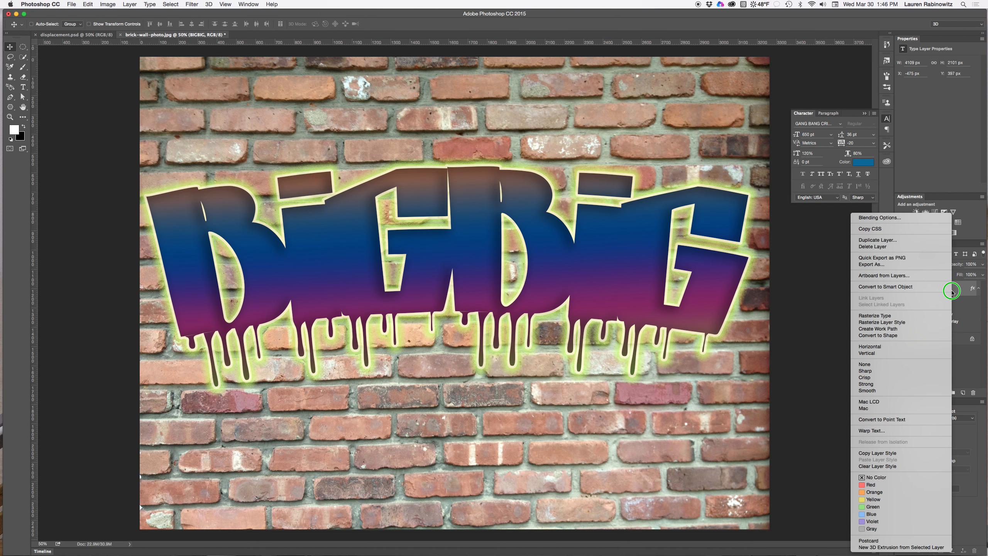
{"action": "left_click", "coordinate": [924, 287]}
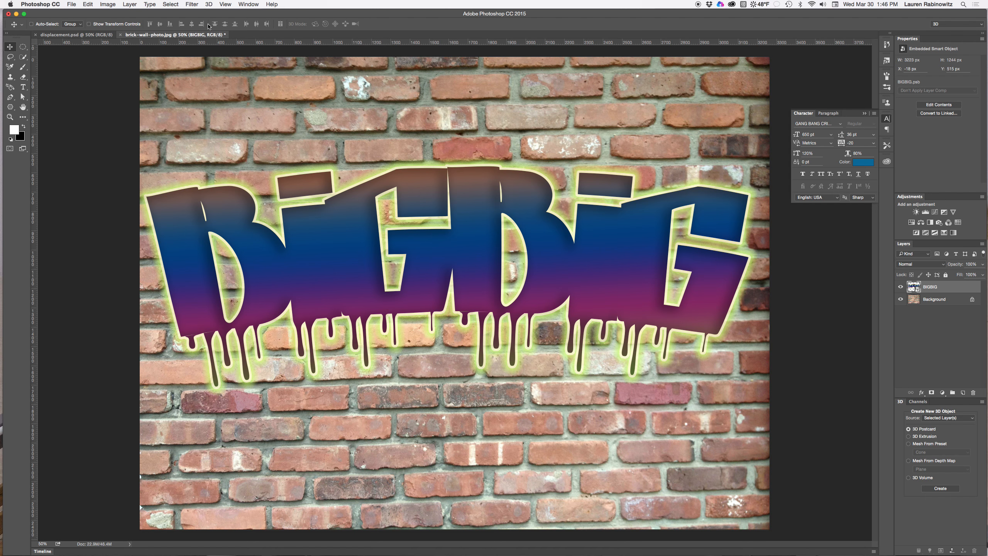
Apply the Displace filter to the BIGBIG Smart Object with horizontal and vertical scales of 5, using displacement.psd as the map
{"action": "left_click", "coordinate": [191, 4]}
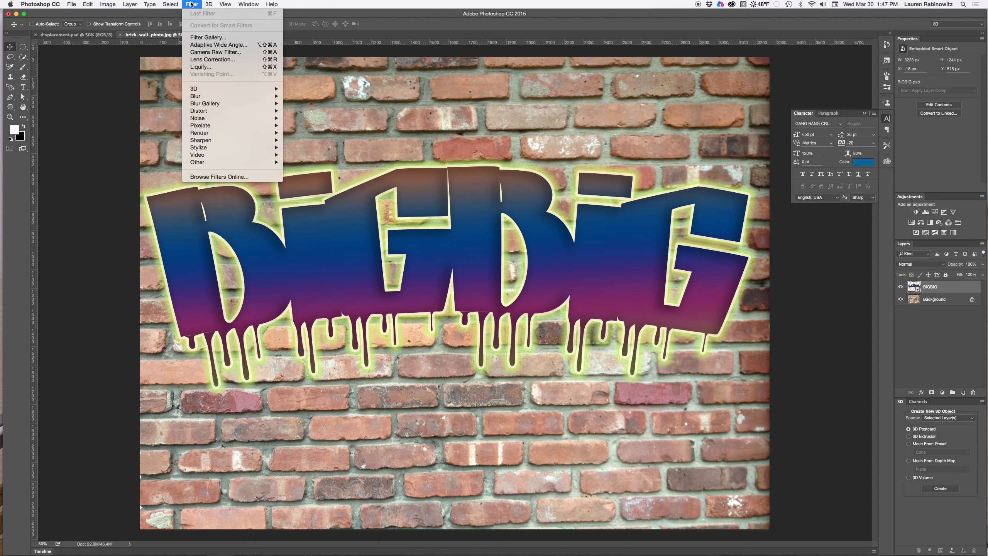
{"action": "mouse_move", "coordinate": [213, 110]}
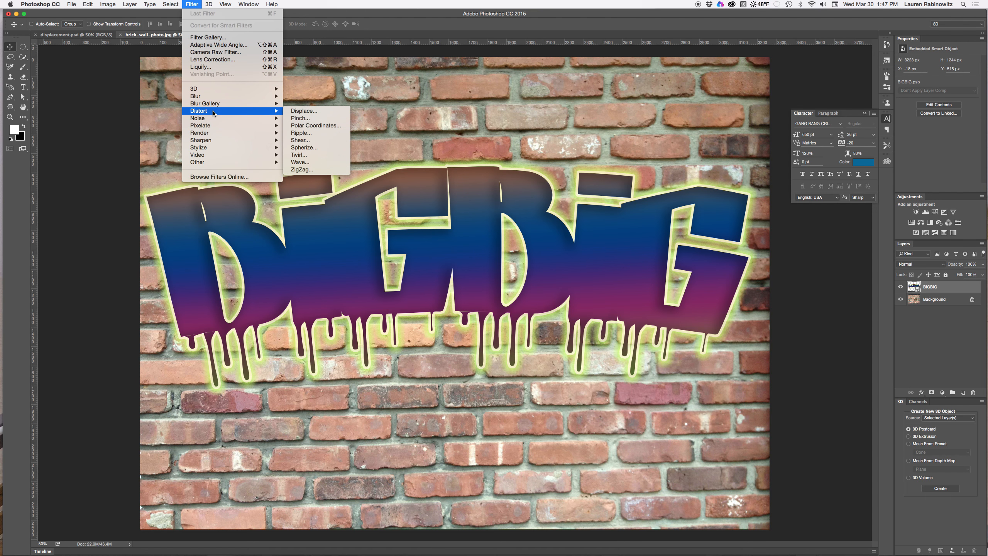
{"action": "left_click", "coordinate": [301, 111]}
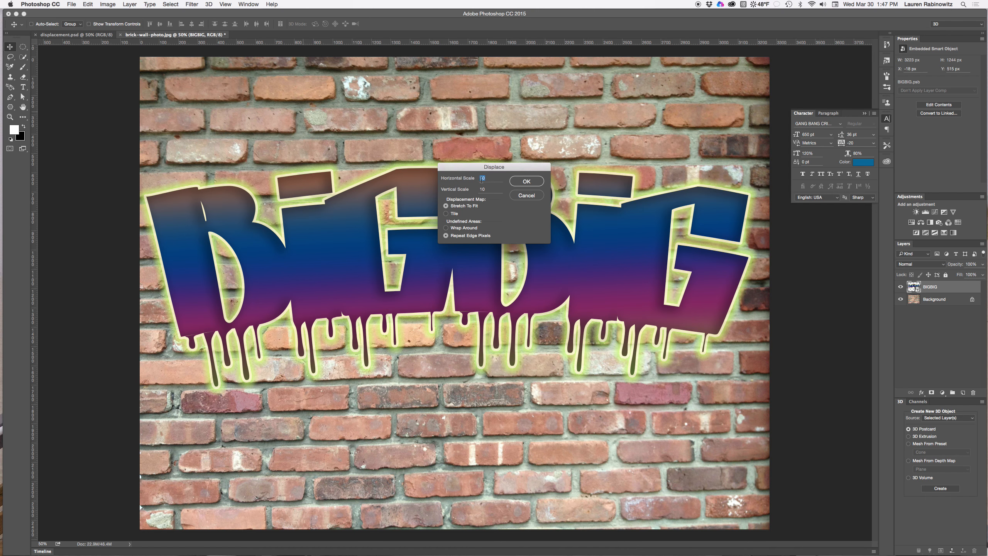
{"action": "type", "text": "5"}
{"action": "key", "text": "Tab"}
{"action": "type", "text": "5"}
{"action": "left_click", "coordinate": [530, 181]}
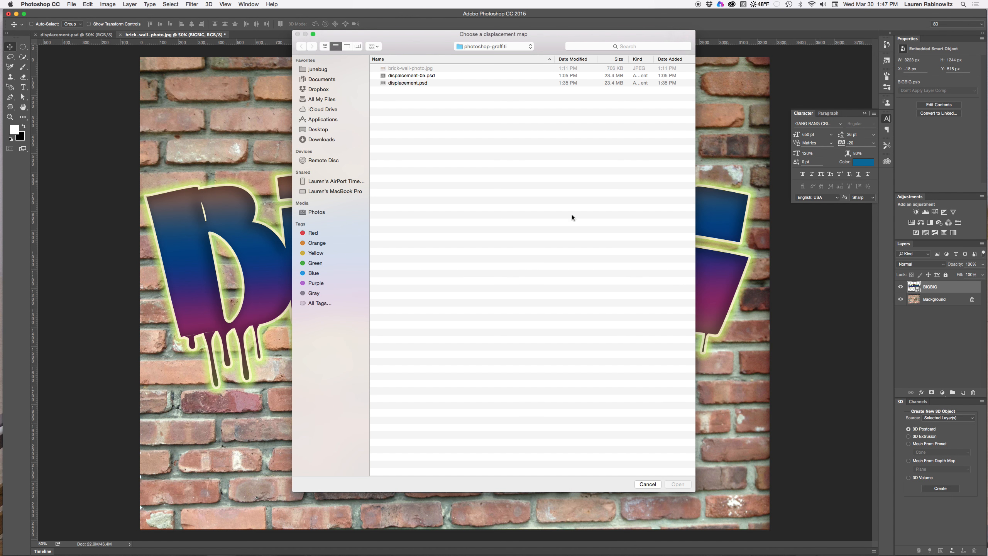
{"action": "left_click", "coordinate": [424, 83]}
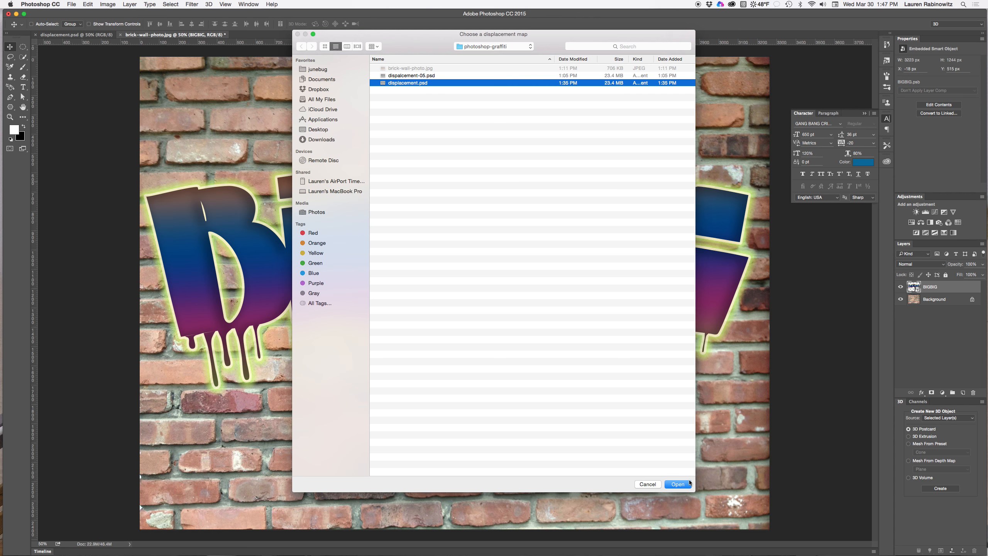
{"action": "left_click", "coordinate": [678, 485]}
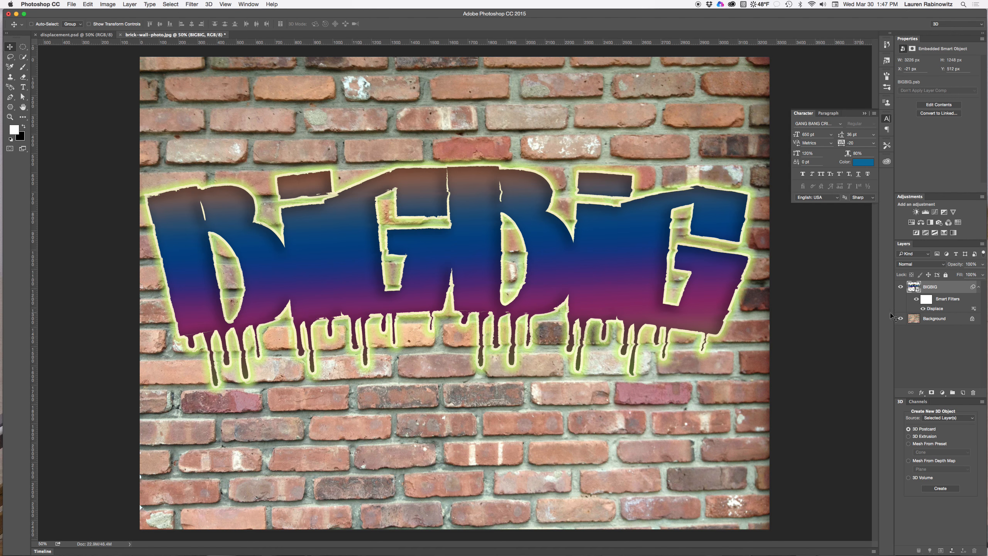
In BIGBIG's blending options, split the Underlying Layer Blend If ranges to about 80/102 for shadows and 198/255 for highlights
{"action": "key", "text": "h"}
{"action": "double_click", "coordinate": [961, 287]}
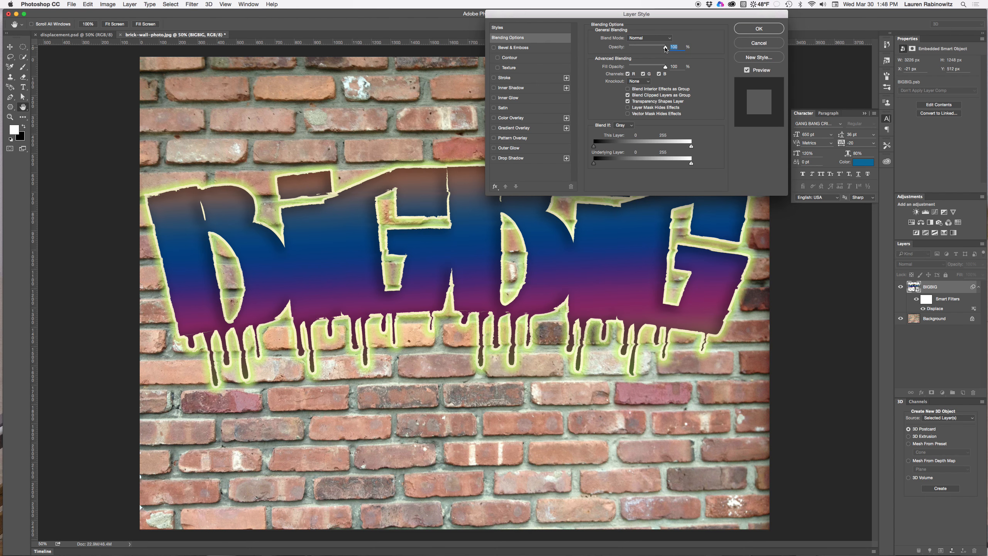
{"action": "mouse_move", "coordinate": [665, 47]}
{"action": "left_mouse_down"}
{"action": "mouse_move", "coordinate": [650, 47]}
{"action": "mouse_move", "coordinate": [672, 48]}
{"action": "left_mouse_up"}
{"action": "left_click_drag", "start_coordinate": [594, 148], "coordinate": [617, 165]}
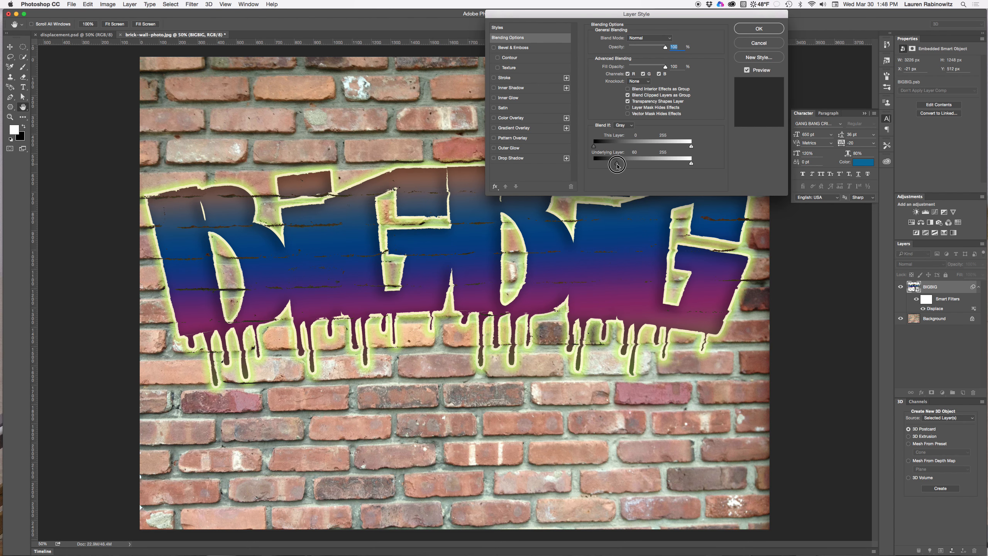
{"action": "mouse_move", "coordinate": [617, 165]}
{"action": "left_mouse_down"}
{"action": "mouse_move", "coordinate": [606, 167]}
{"action": "mouse_move", "coordinate": [624, 164]}
{"action": "left_mouse_up"}
{"action": "left_click_drag", "start_coordinate": [691, 164], "coordinate": [624, 166]}
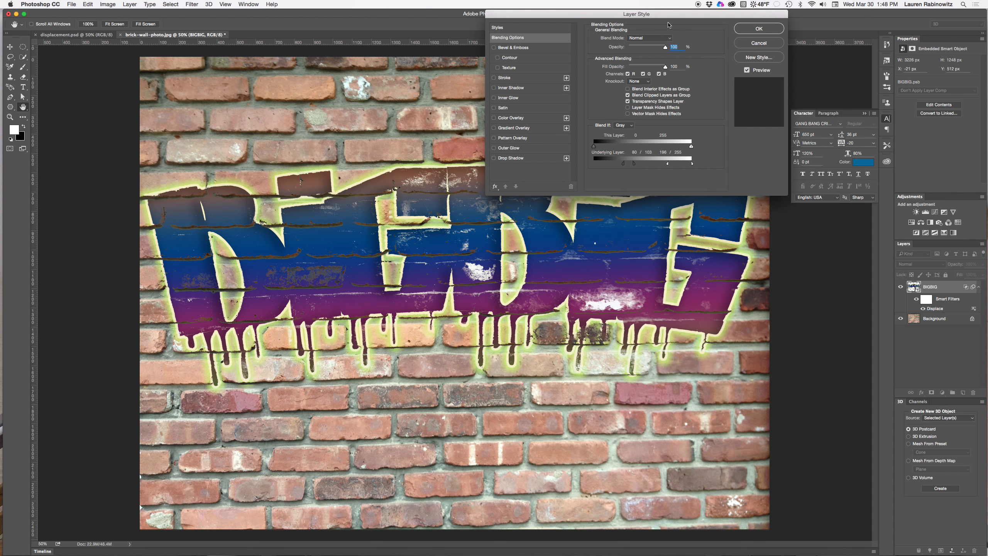
Set BIGBIG to 80% opacity and 97% fill, with the underlying shadow blend range at 52/74, and apply the blending options
{"action": "left_click_drag", "start_coordinate": [665, 47], "coordinate": [660, 68]}
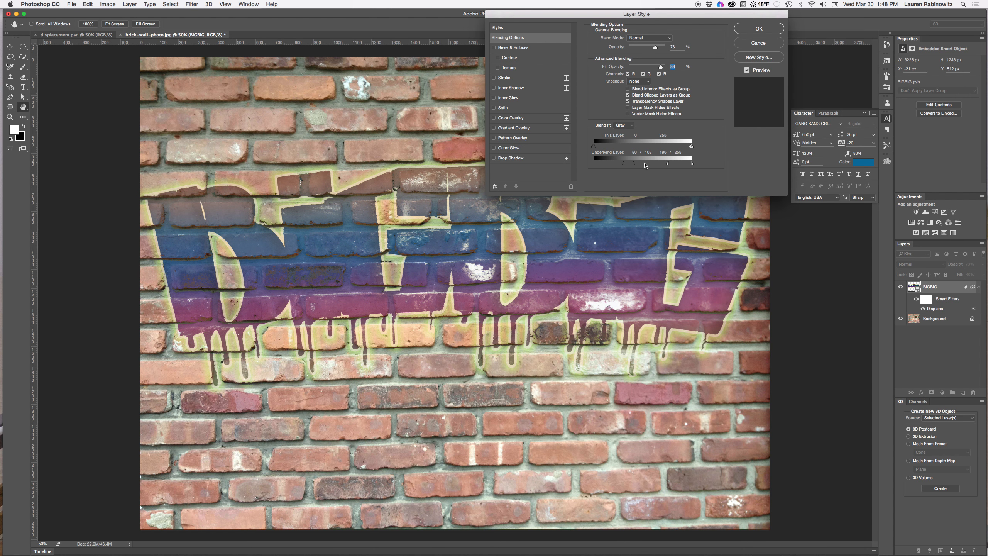
{"action": "left_click_drag", "start_coordinate": [634, 163], "coordinate": [622, 165]}
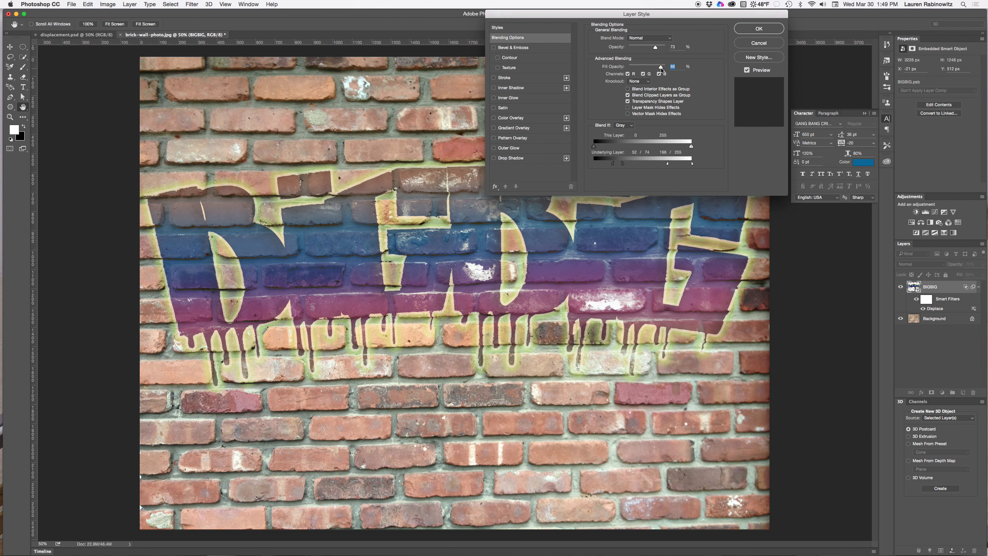
{"action": "left_click_drag", "start_coordinate": [661, 66], "coordinate": [659, 49]}
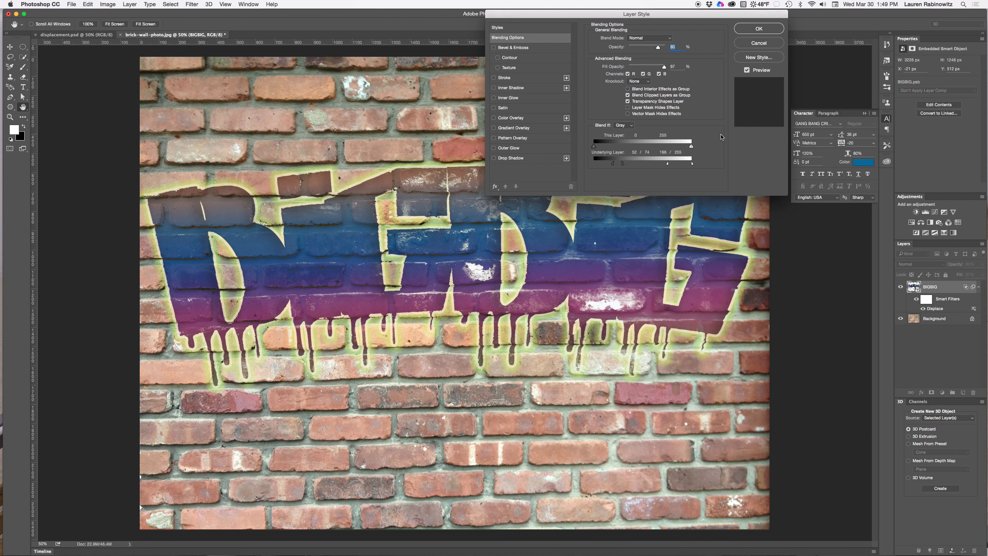
{"action": "left_click", "coordinate": [771, 29]}
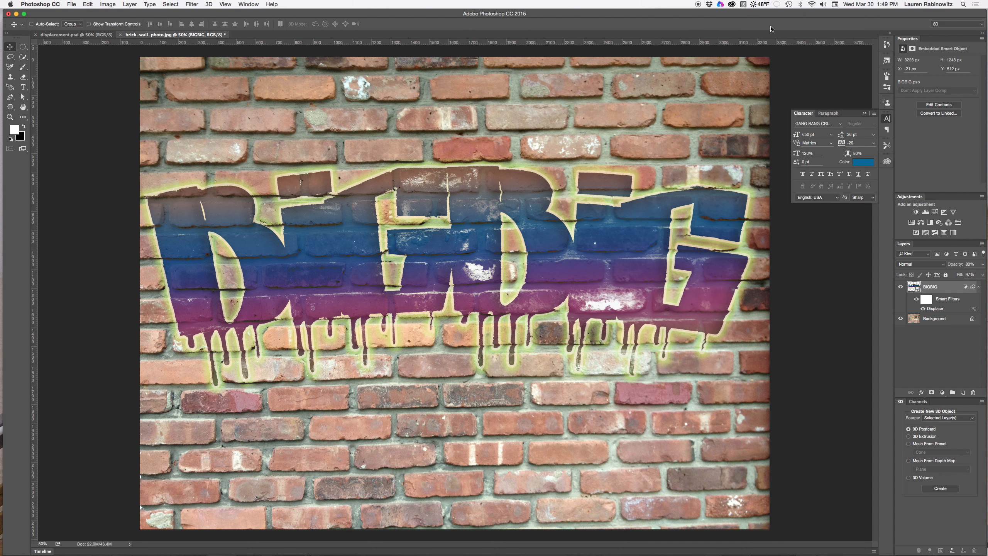